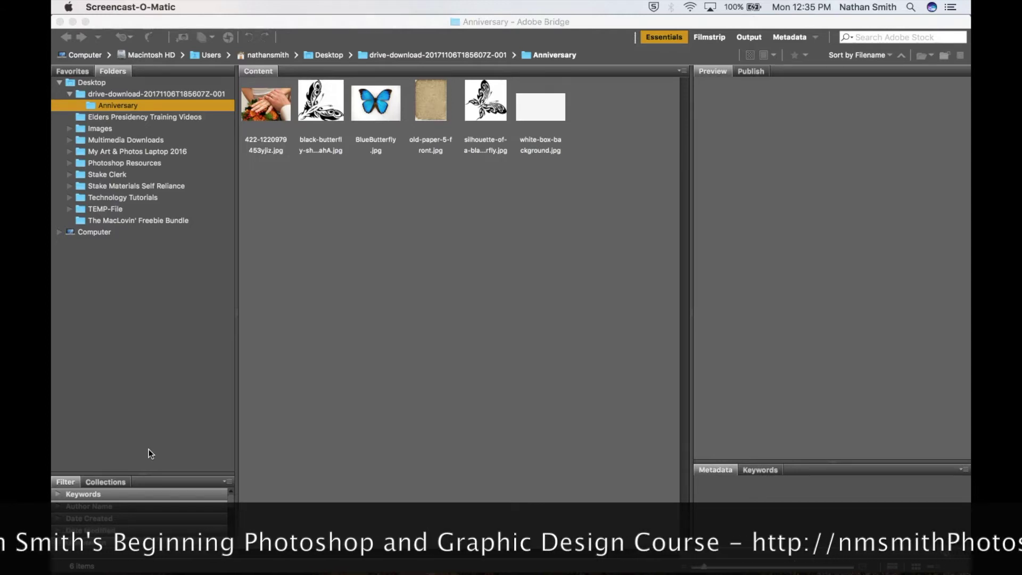
Select the six Anniversary thumbnails in Bridge and load them into Photoshop as layers
left_click(133, 456)
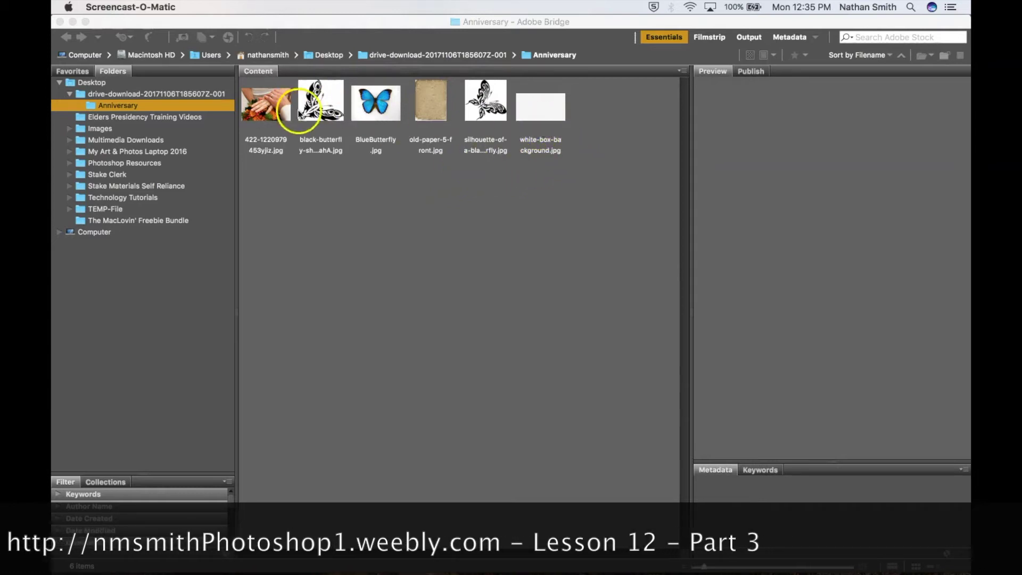
left_click(280, 113)
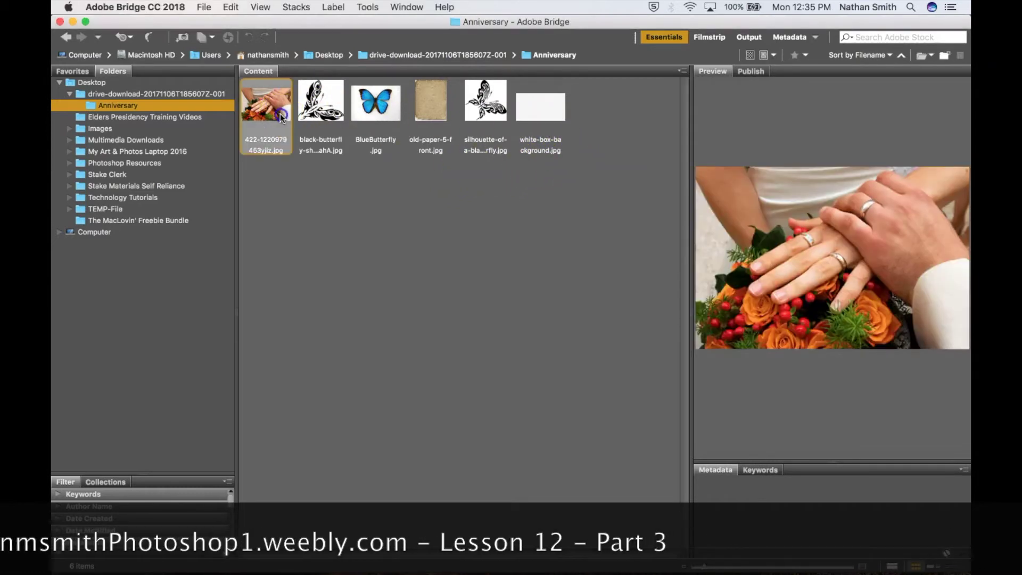
left_click(562, 114, "shift")
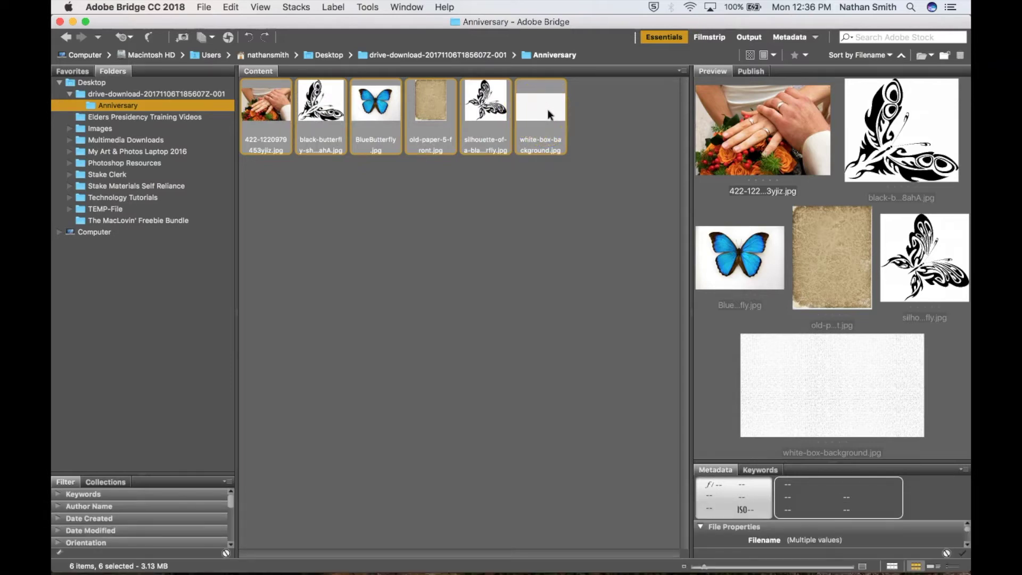
left_click(373, 8)
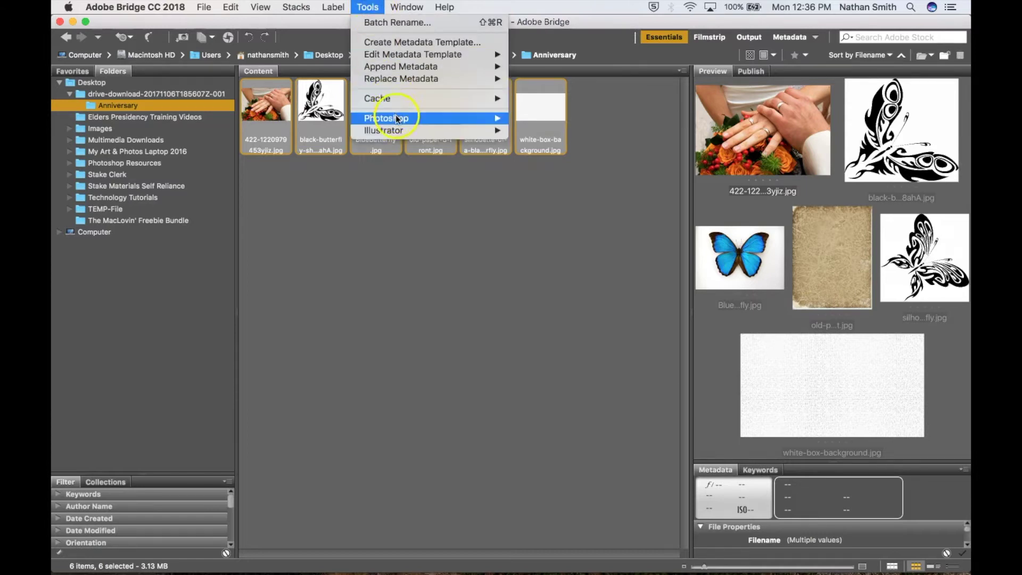
mouse_move(397, 122)
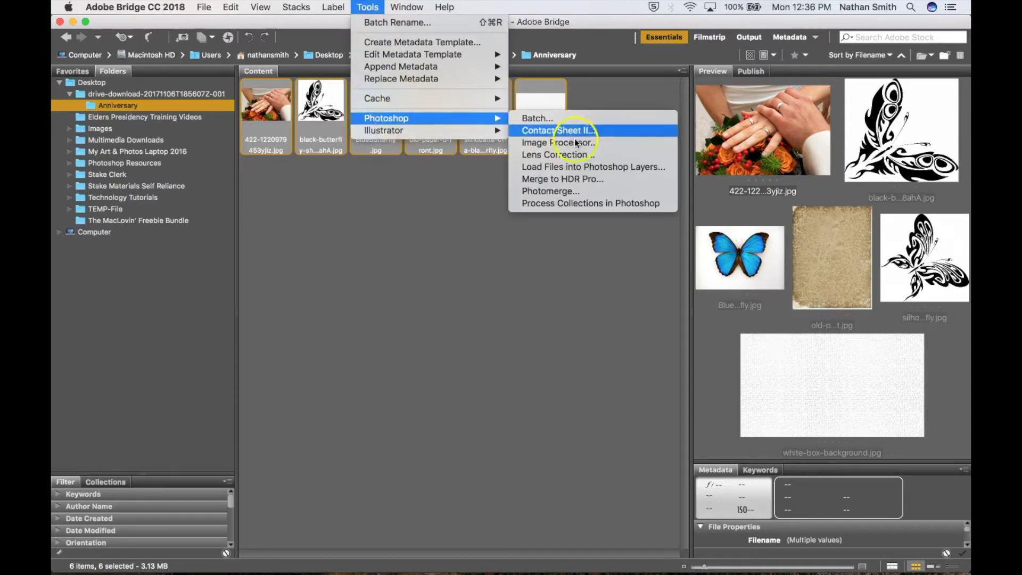
left_click(581, 168)
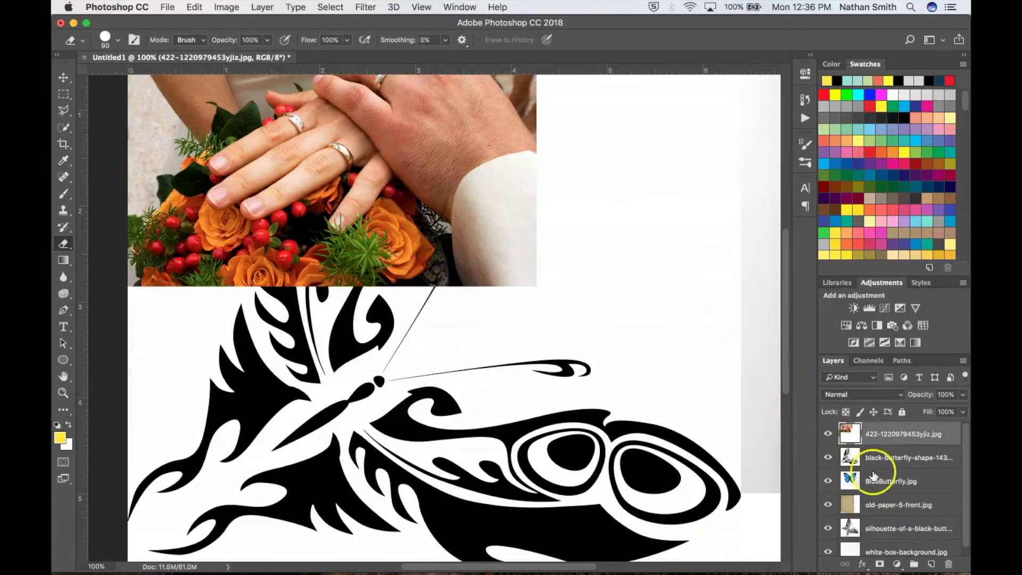
left_click(785, 337)
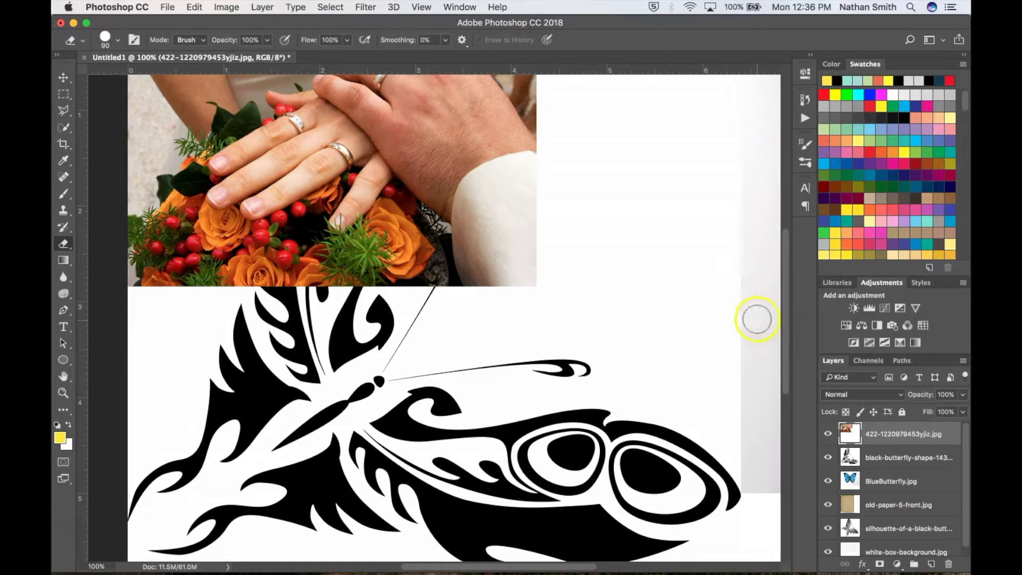
left_click_drag(755, 318, 777, 327)
mouse_move(776, 330)
left_mouse_down()
mouse_move(799, 376)
mouse_move(719, 365)
left_mouse_up()
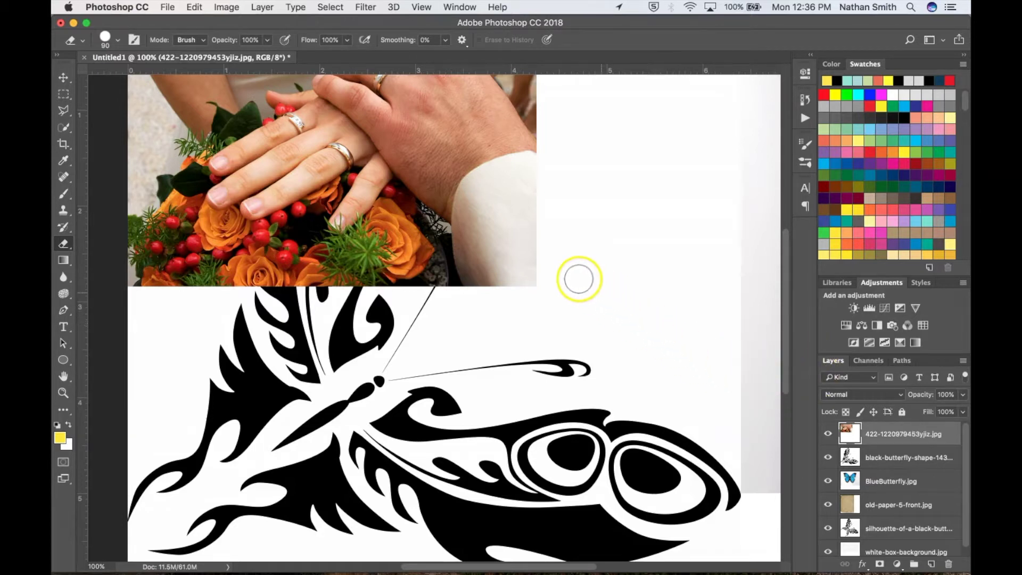
left_click(168, 7)
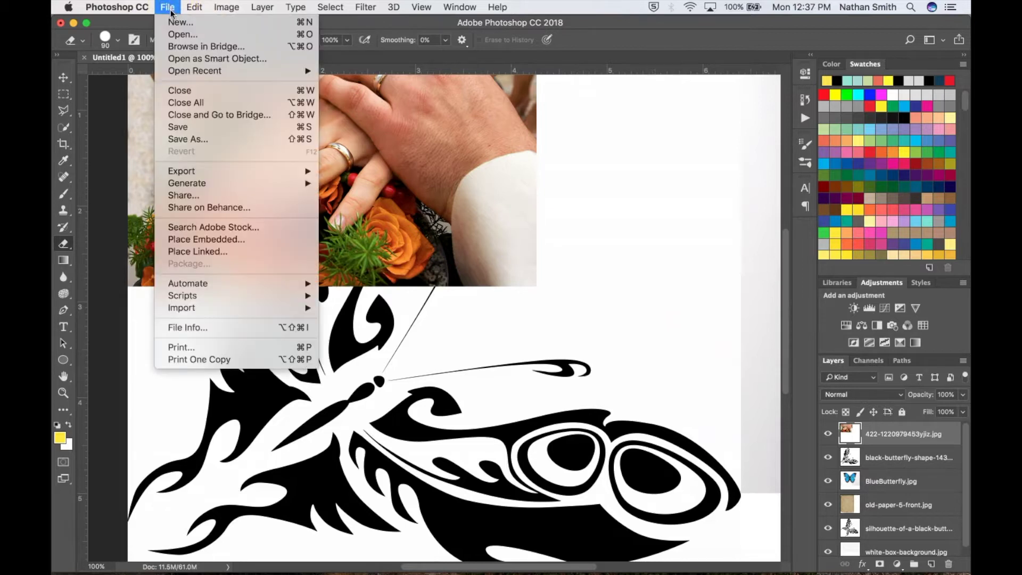
Create a blank Letter document, 8.5 × 11 in at 300 ppi, from the Print presets
left_click(169, 8)
left_click_drag(247, 112, 284, 152)
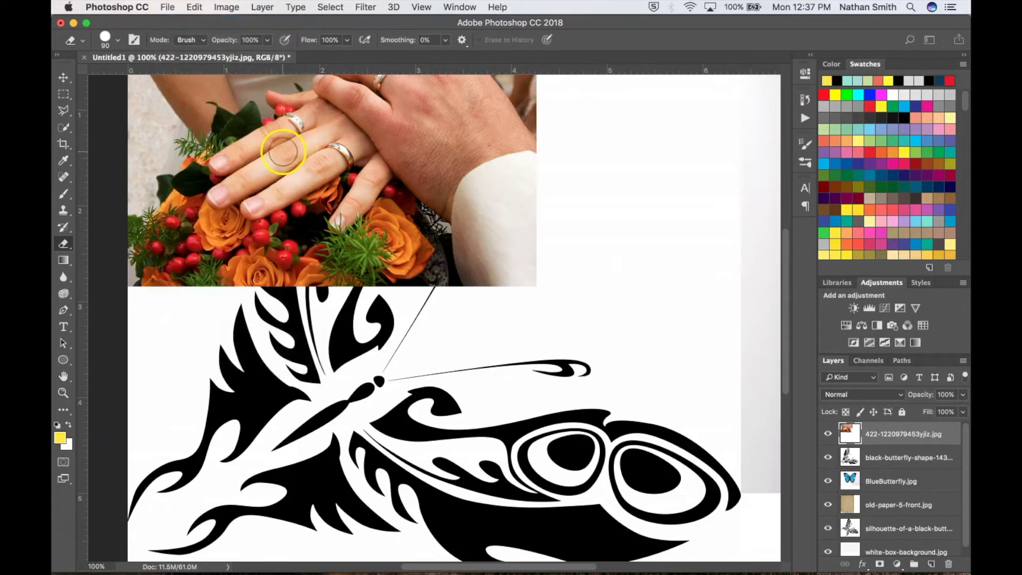
key("super+n")
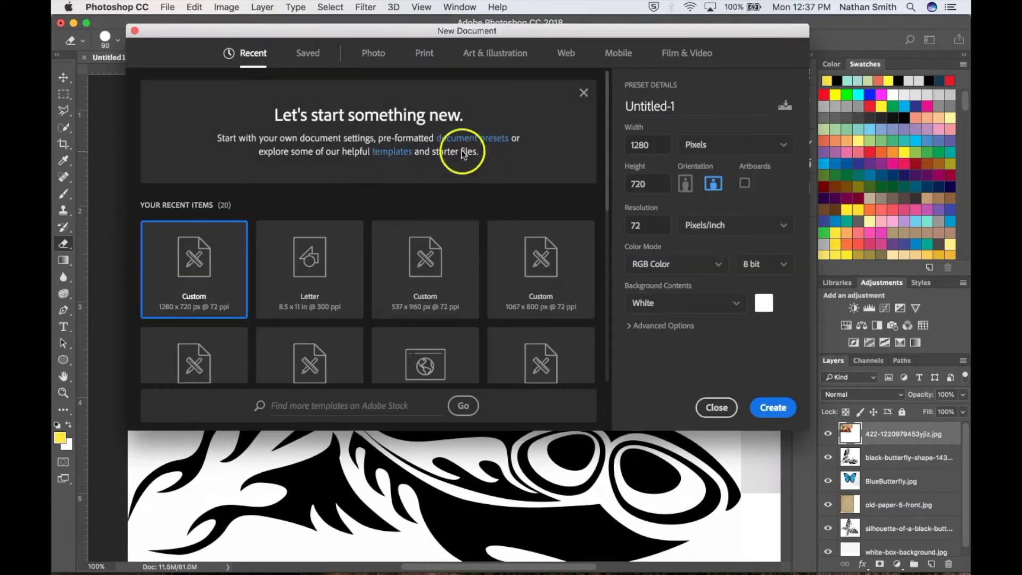
left_click(426, 56)
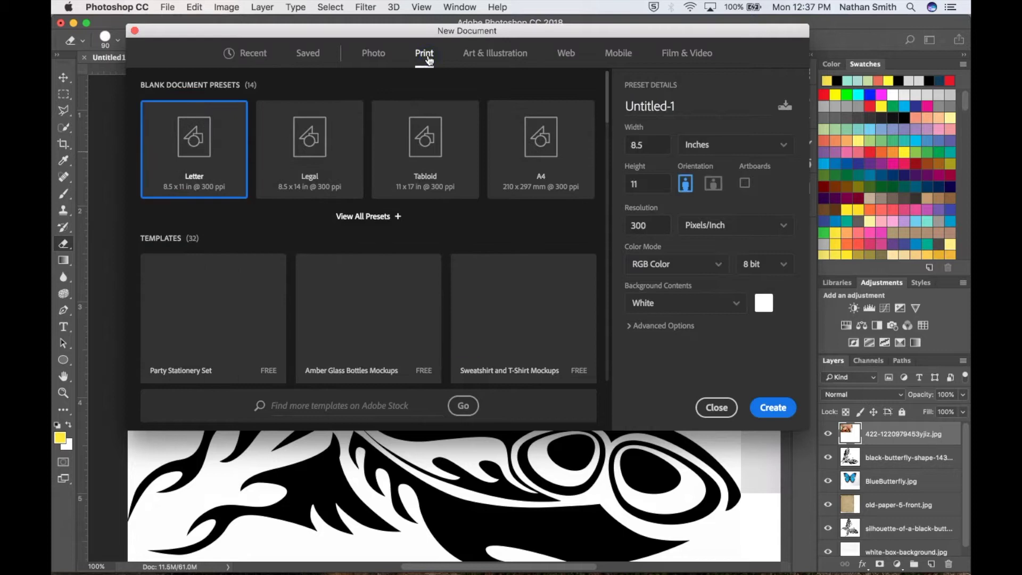
left_click(210, 145)
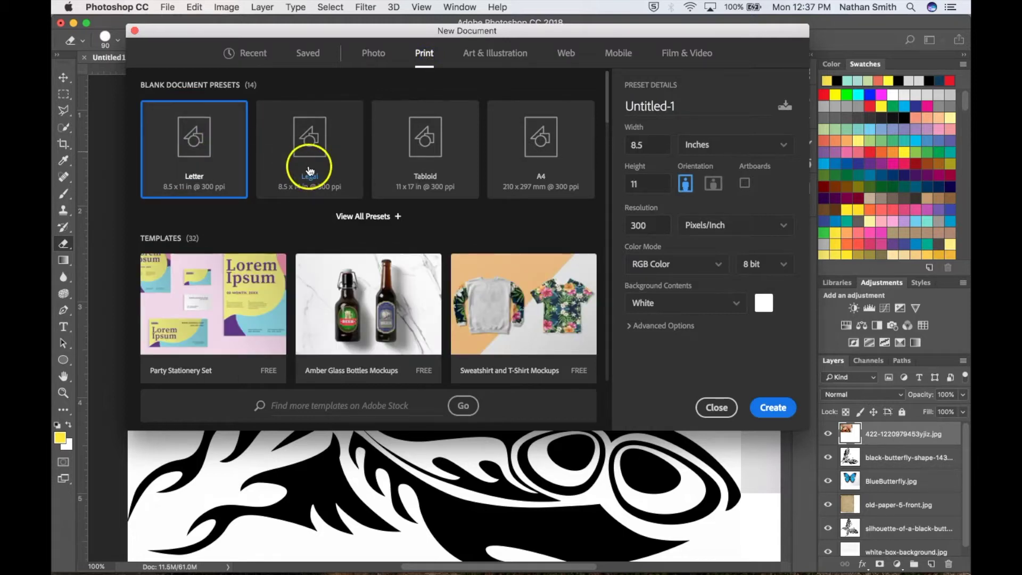
left_click(772, 408)
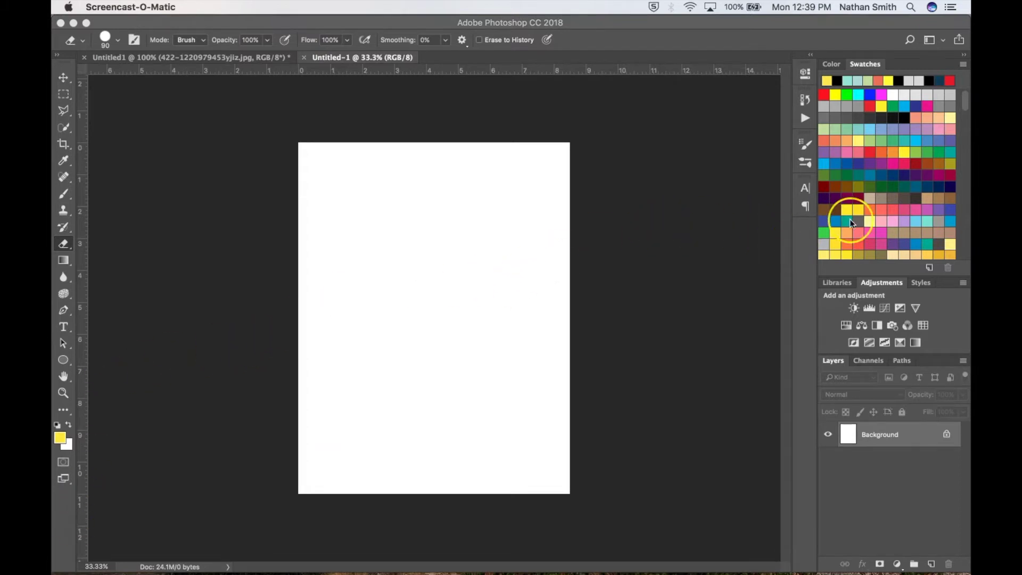
Fill the Background with a light peach swatch colour
scroll(850, 219, "down", 10)
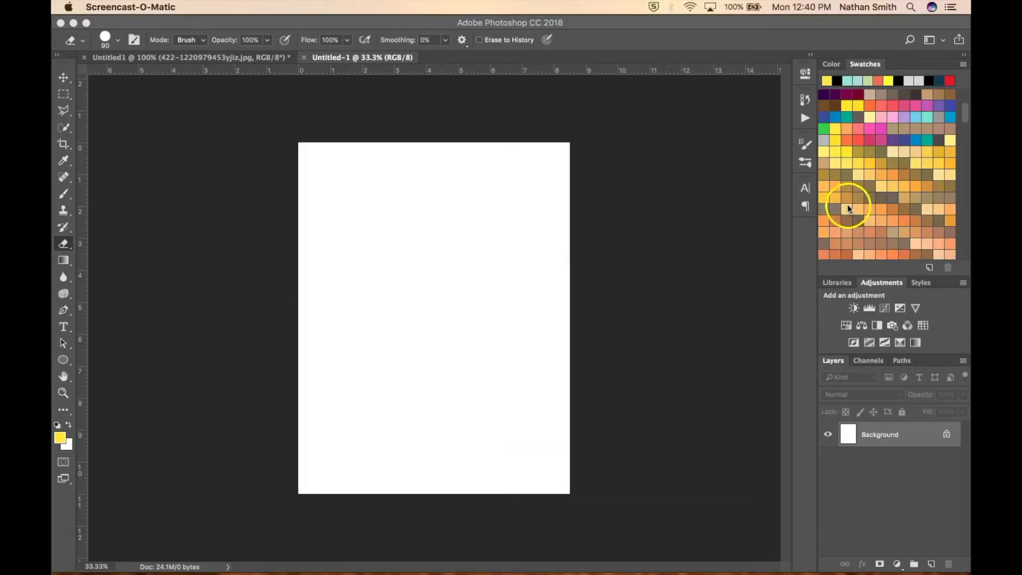
left_click(903, 151)
left_click(915, 154)
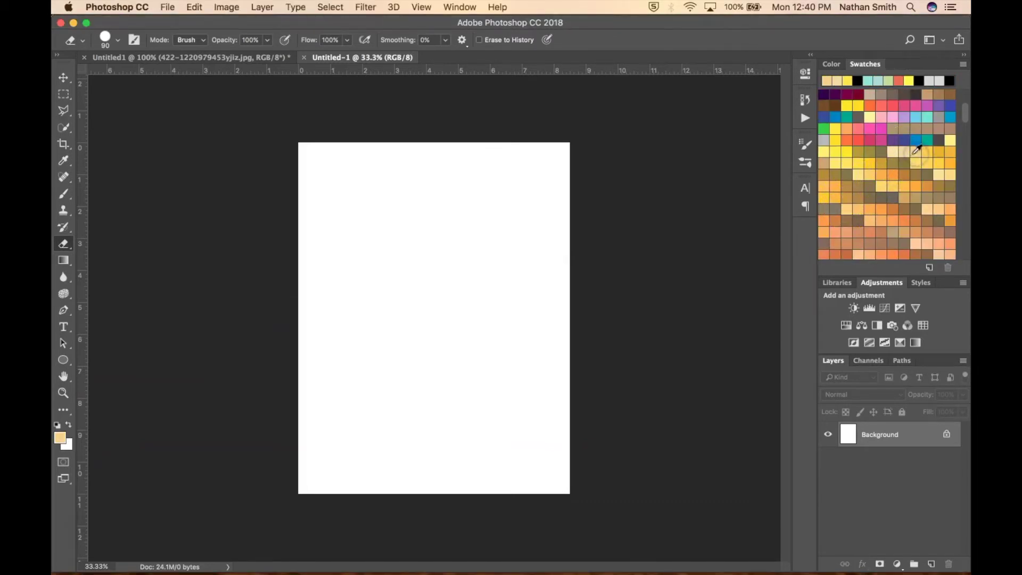
left_click(592, 122)
key("alt+BackSpace")
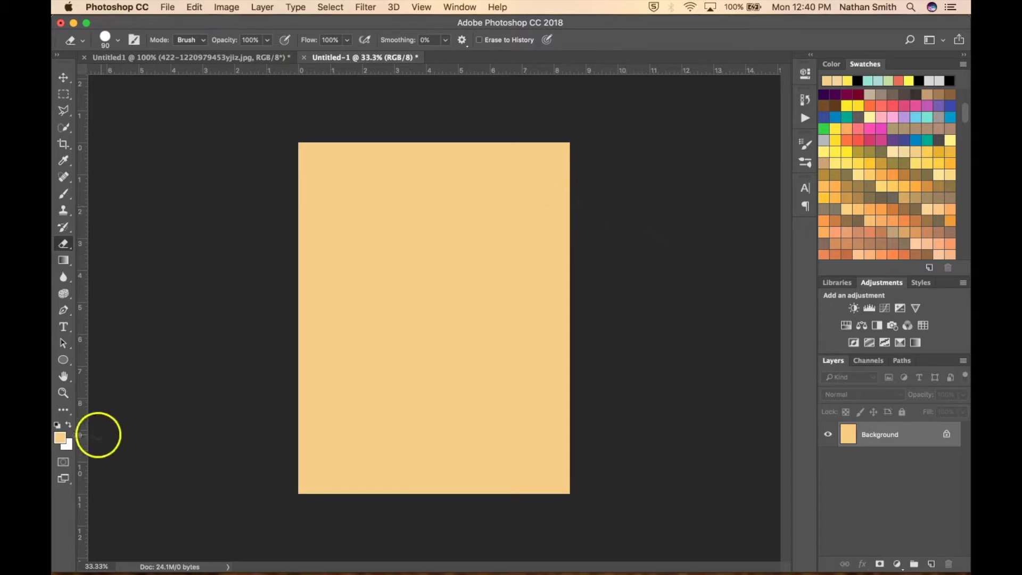
Refill the Background with a paler tan, #e3d5b9
left_click(58, 442)
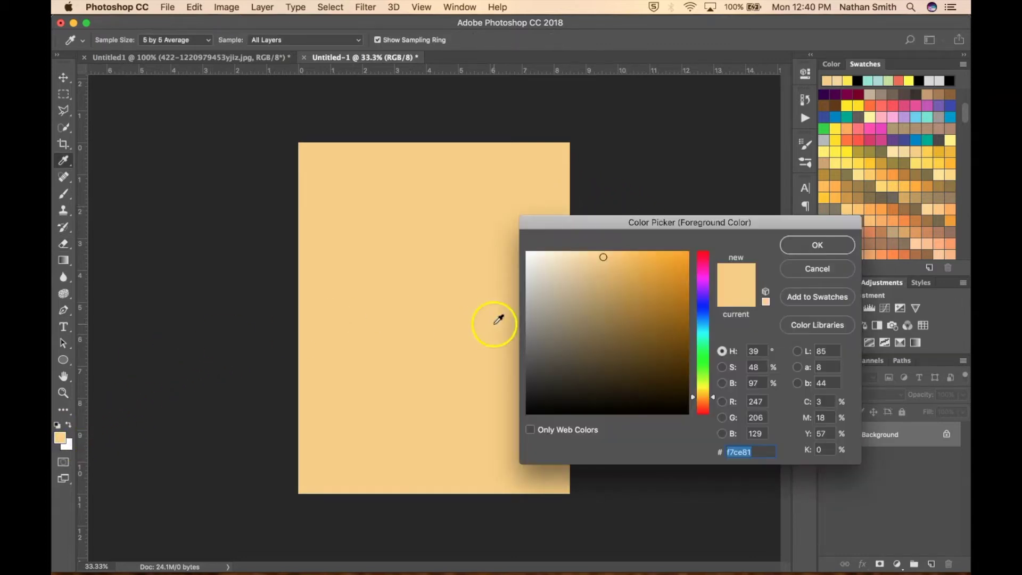
left_click_drag(575, 264, 556, 269)
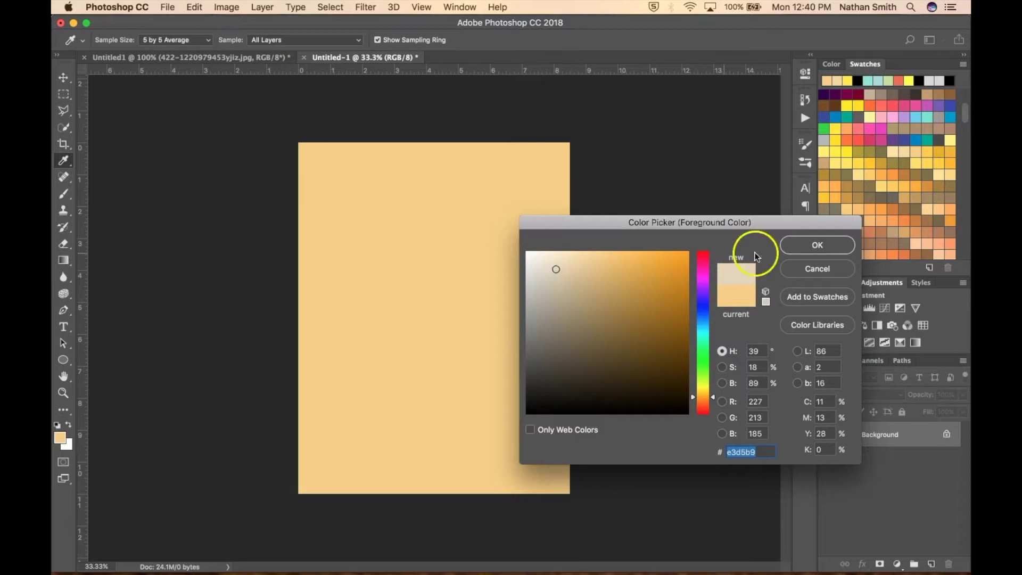
left_click(798, 248)
key("e")
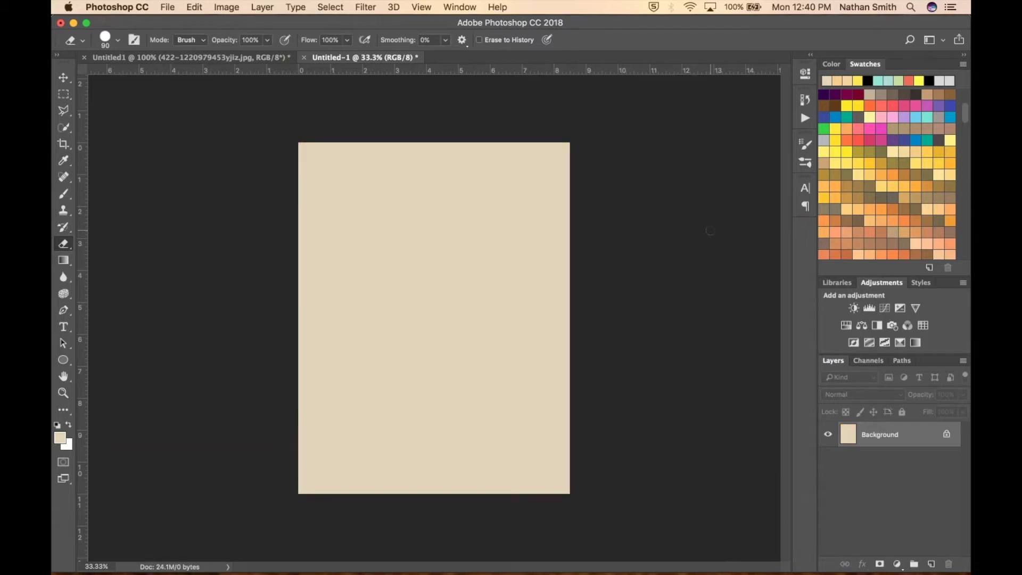
In the layered Untitled1 collage, show only the old-paper layer
left_click(693, 196)
mouse_move(591, 160)
left_mouse_down()
mouse_move(490, 130)
mouse_move(304, 114)
mouse_move(268, 81)
left_mouse_up()
left_click(254, 58)
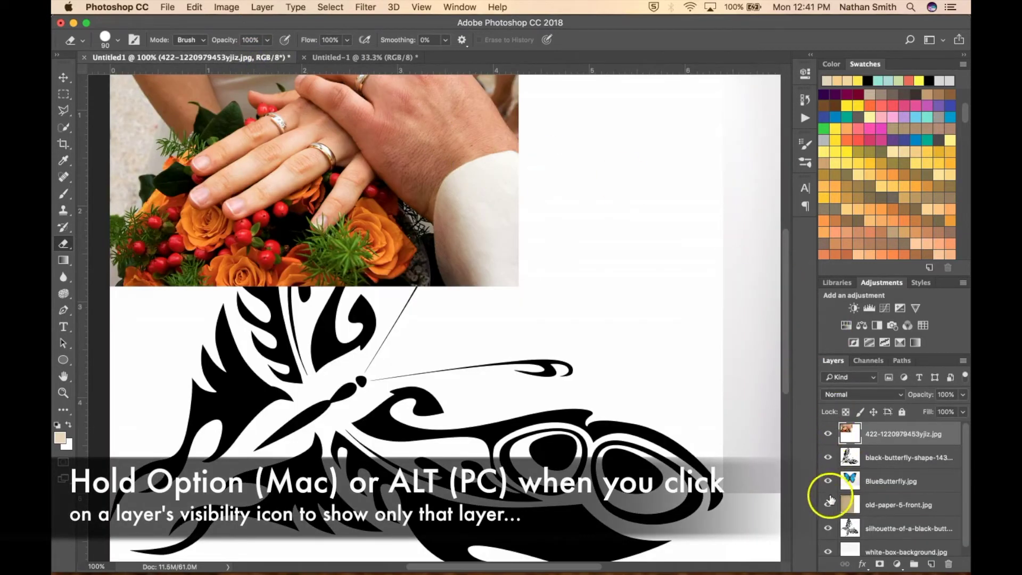
left_click(828, 504, "alt")
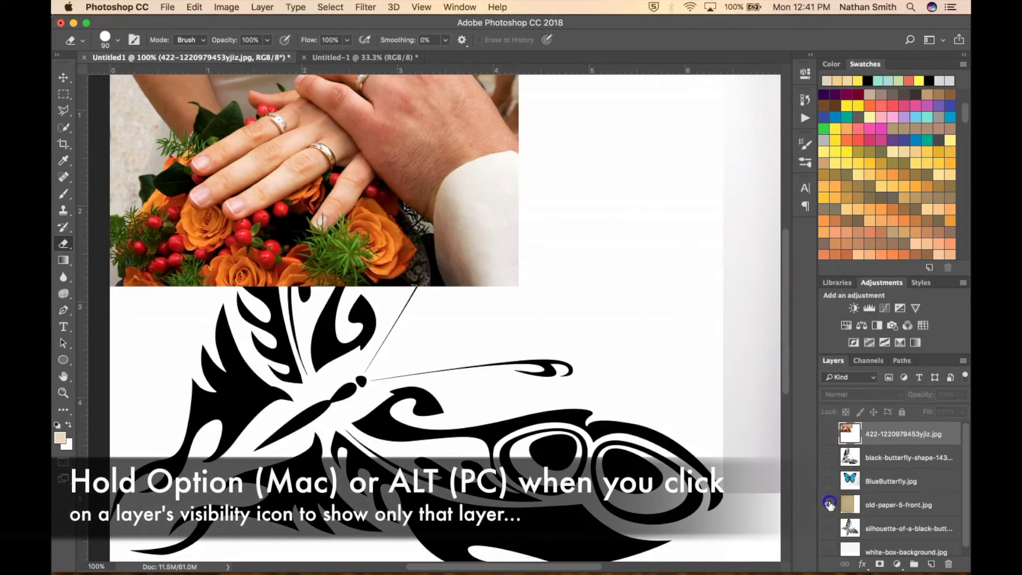
scroll(859, 497, "down", 1)
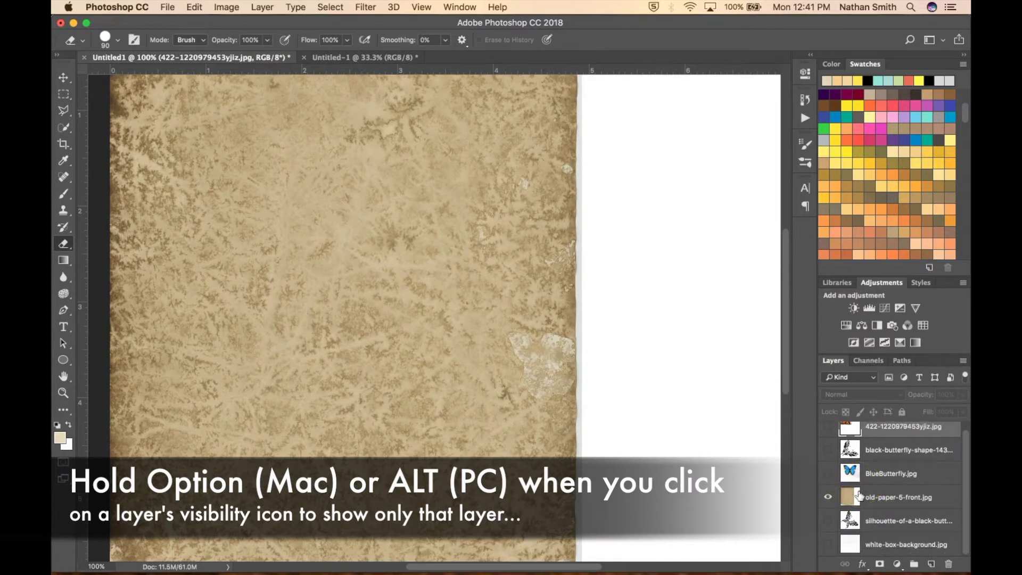
left_click(851, 499)
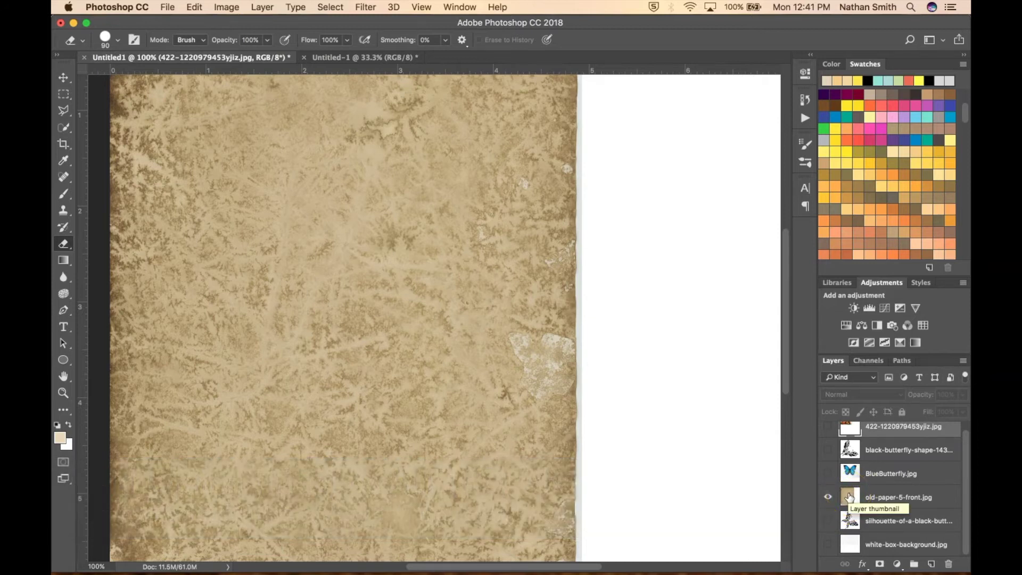
left_click_drag(850, 499, 656, 407)
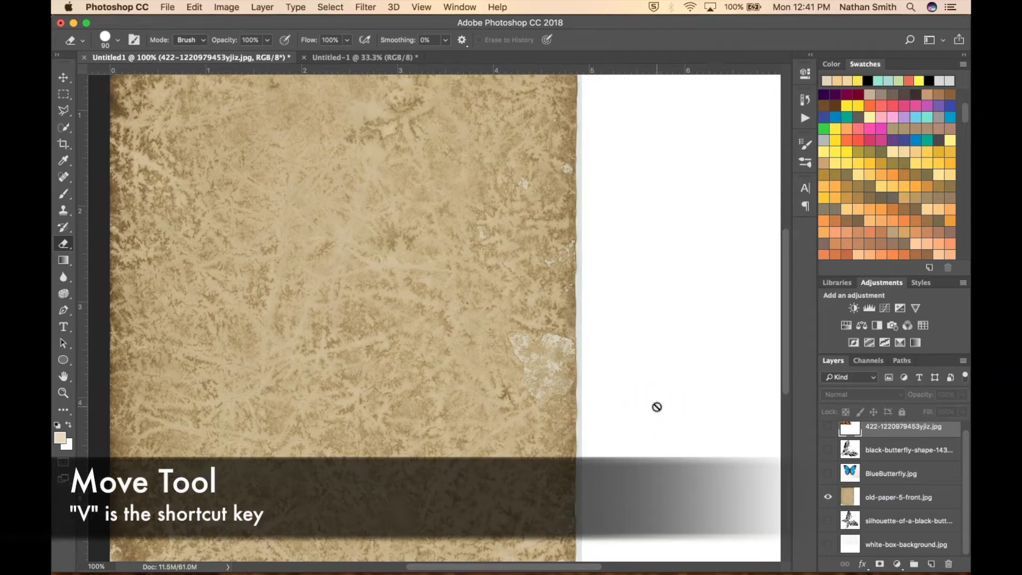
key("v")
left_click_drag(752, 447, 789, 476)
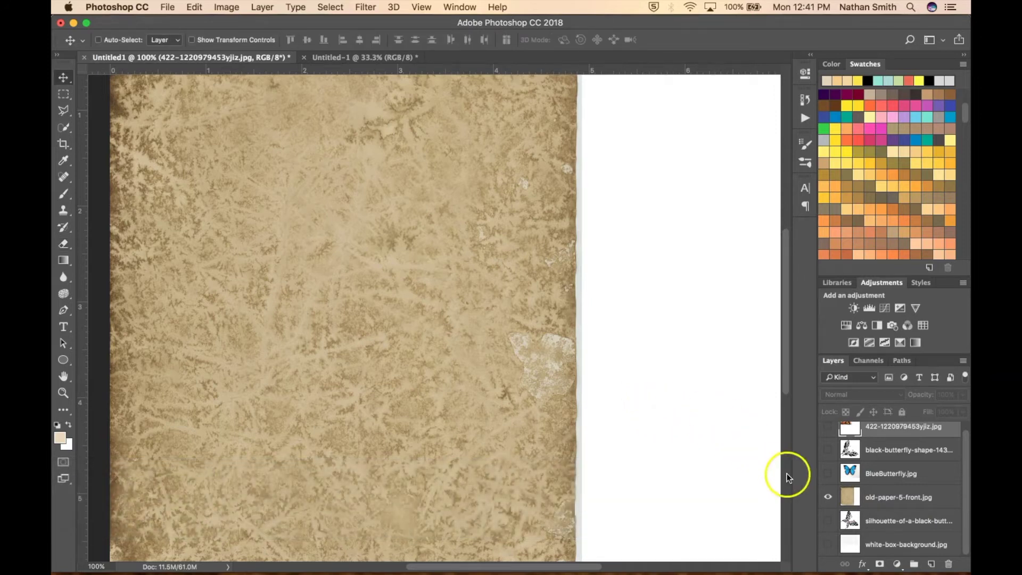
left_click_drag(847, 489, 432, 319)
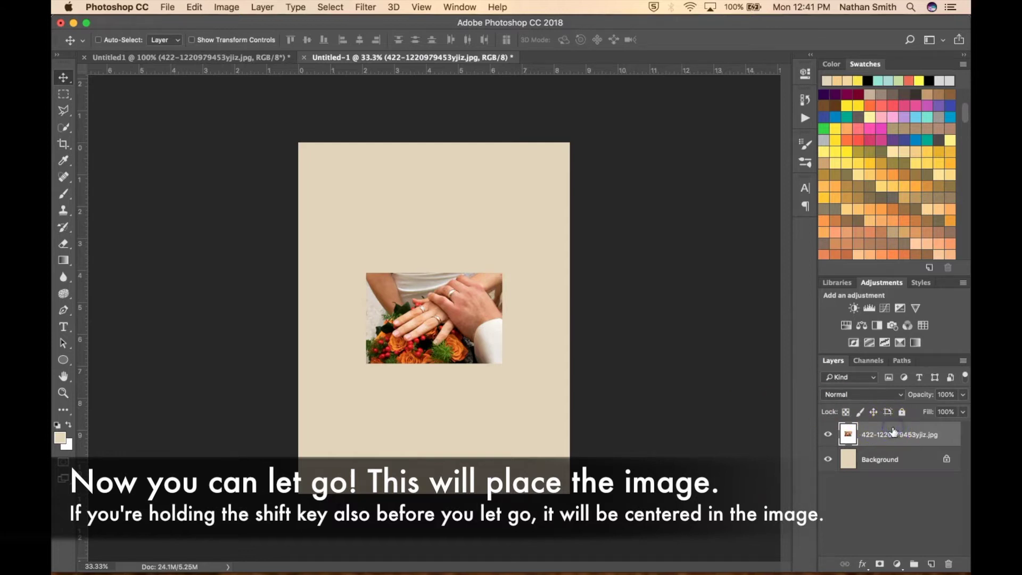
left_click(828, 434)
Back in the collage, drag the old-paper layer toward the letter document
left_click_drag(829, 435, 174, 63)
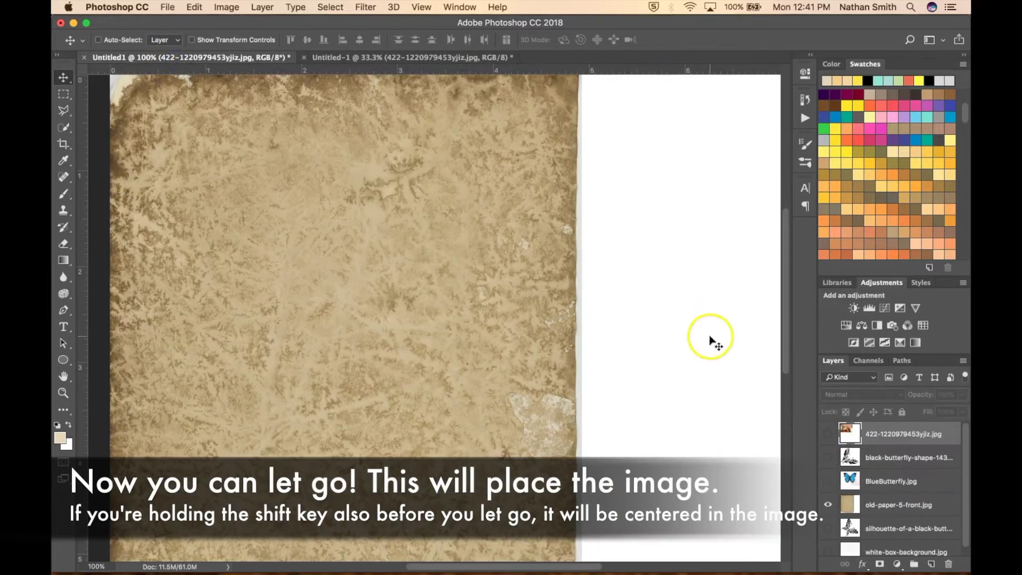
left_click(876, 506)
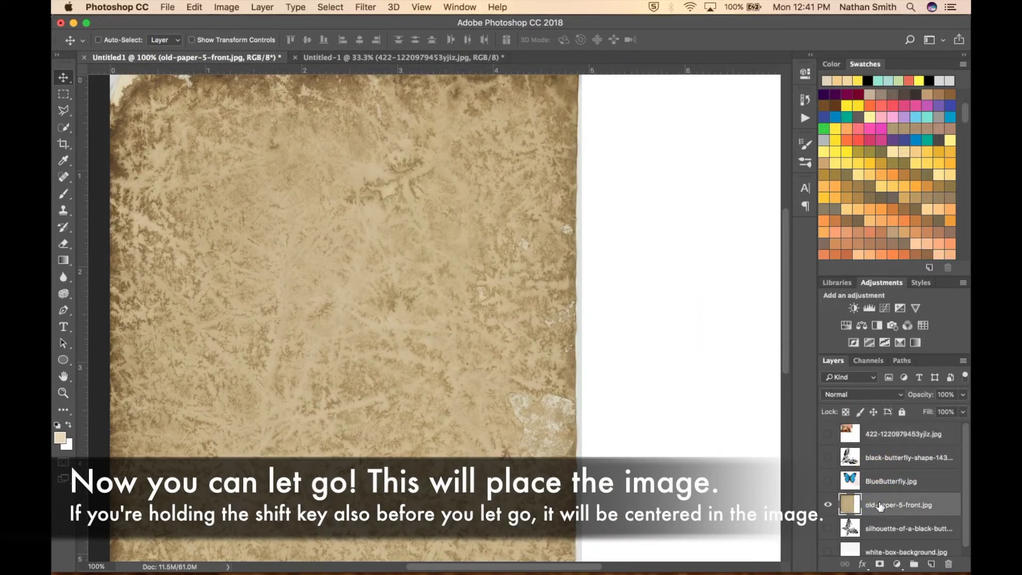
left_click_drag(880, 505, 430, 316)
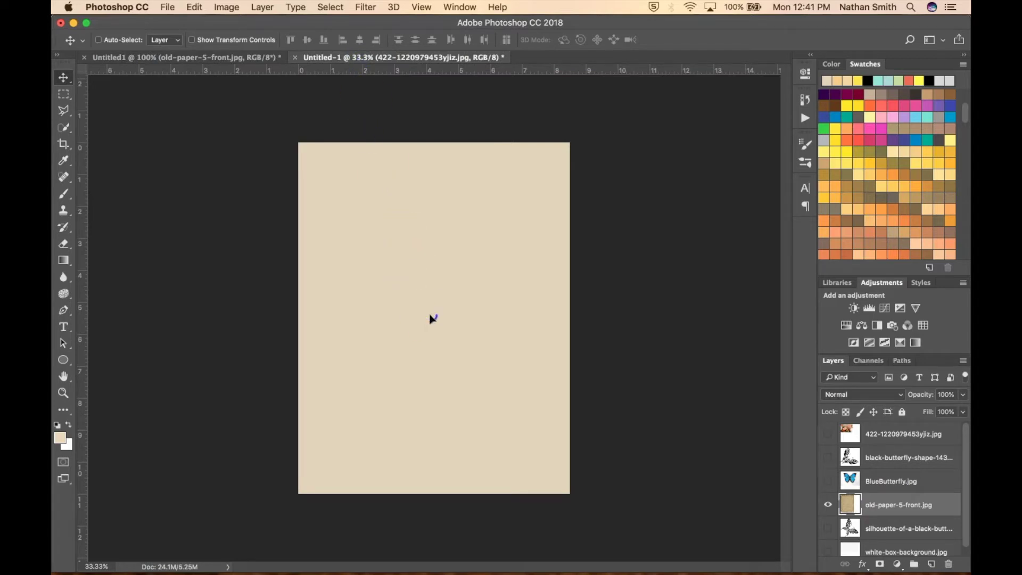
Drop the old-paper texture into Untitled-1 and scale it to cover the whole page
left_click_drag(430, 316, 429, 315)
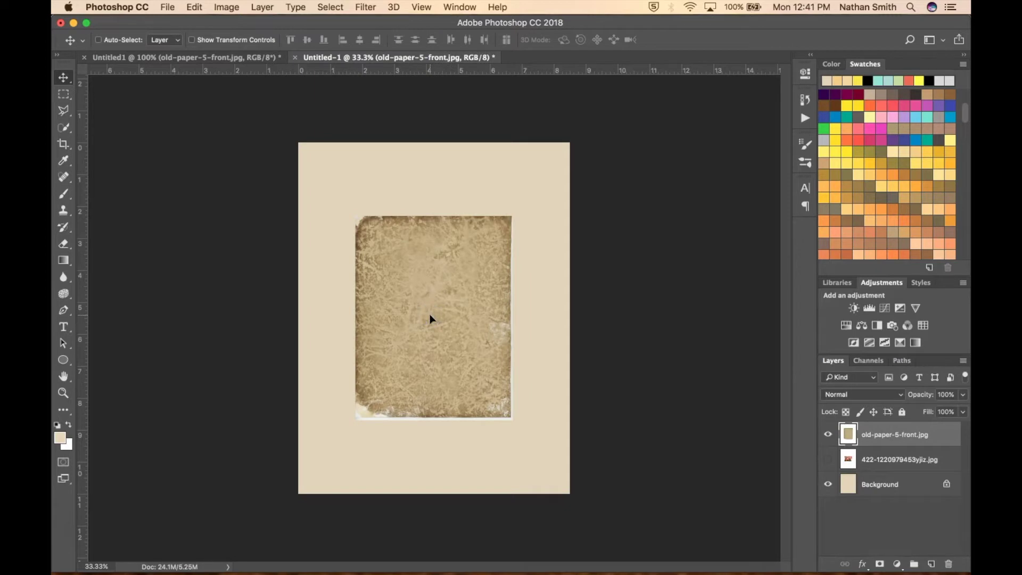
key("super+t")
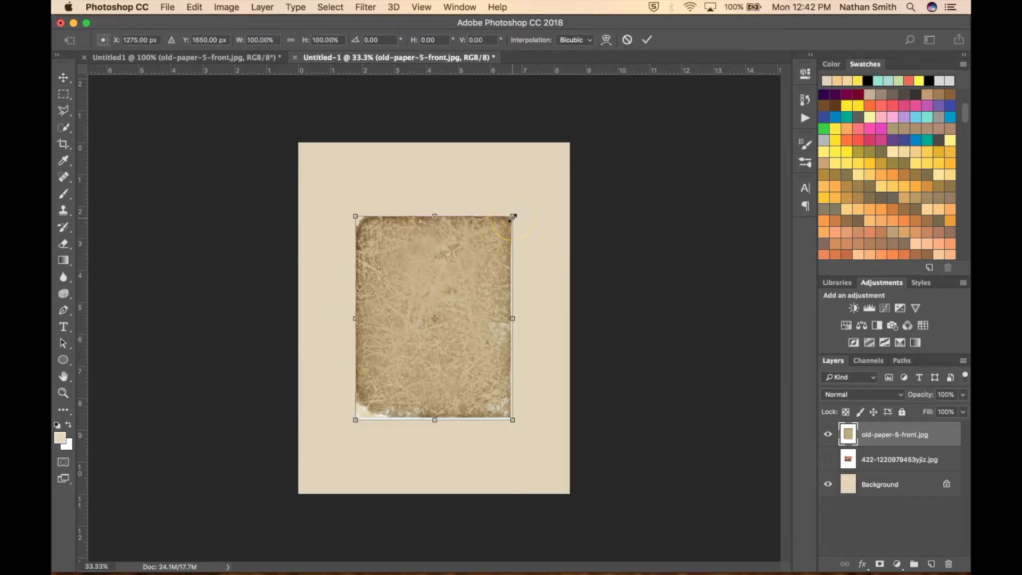
left_click_drag(512, 218, 608, 128)
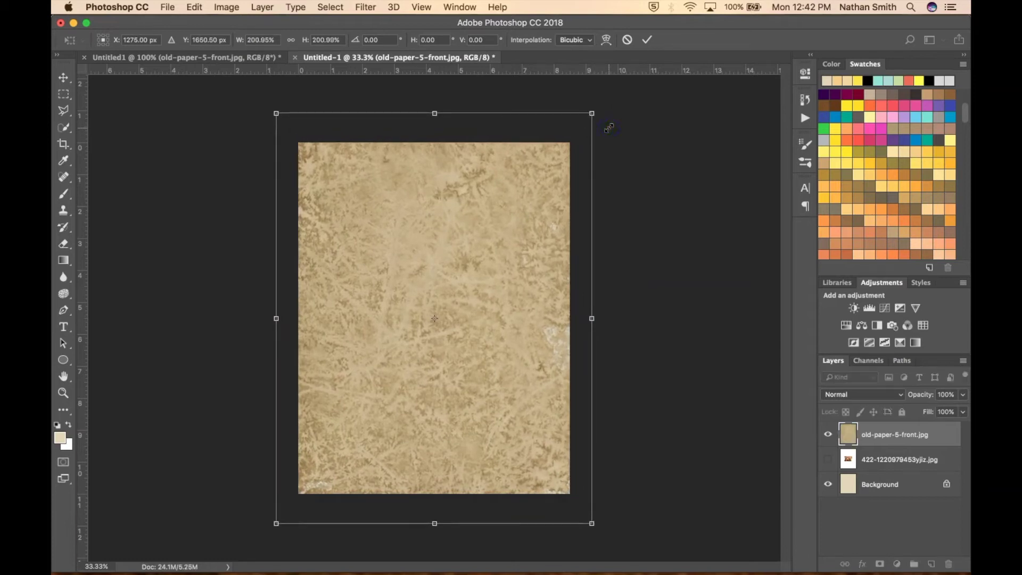
key("Return")
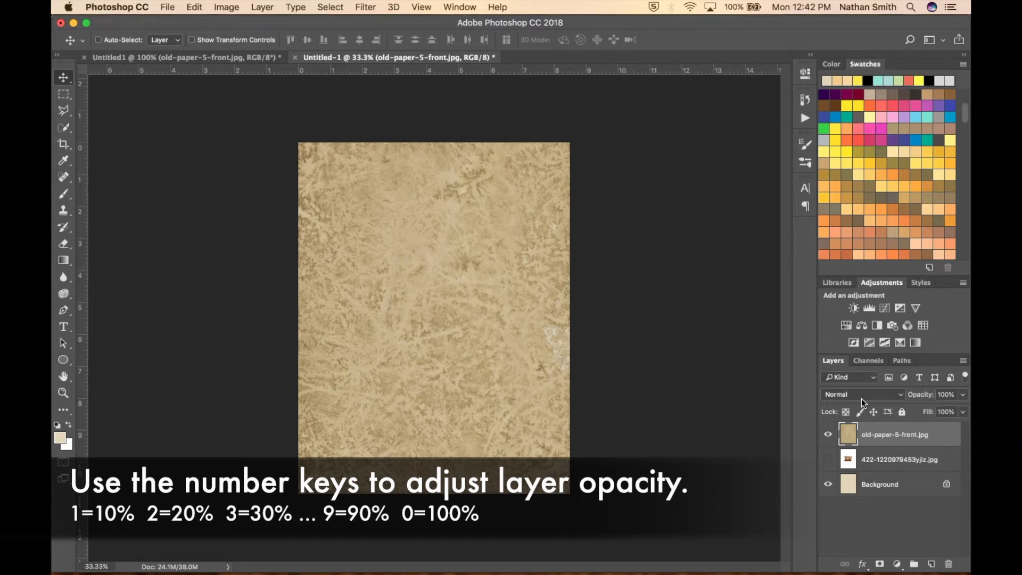
Set the old-paper layer to 40% opacity with Multiply blending
key("5")
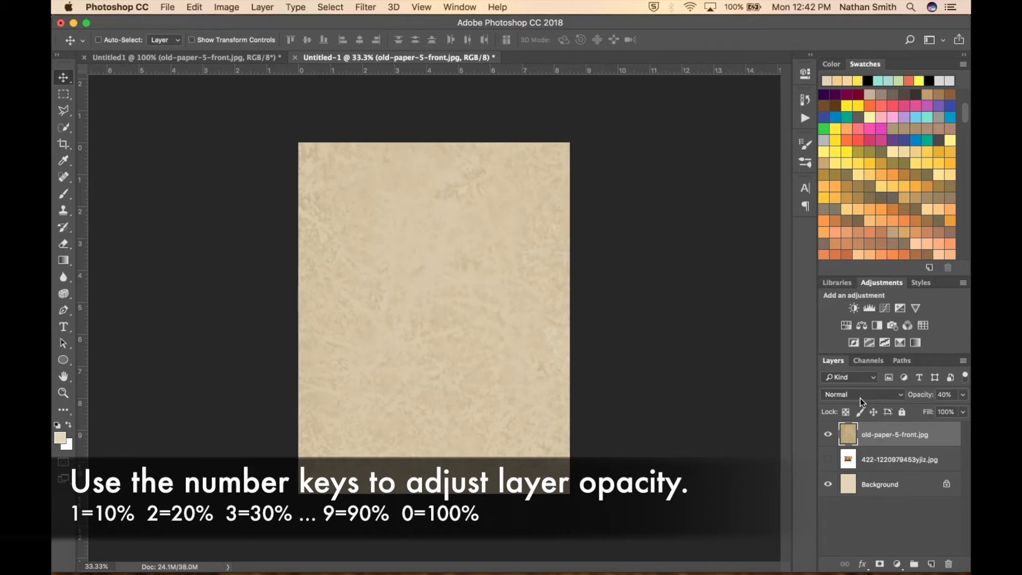
left_click(860, 398)
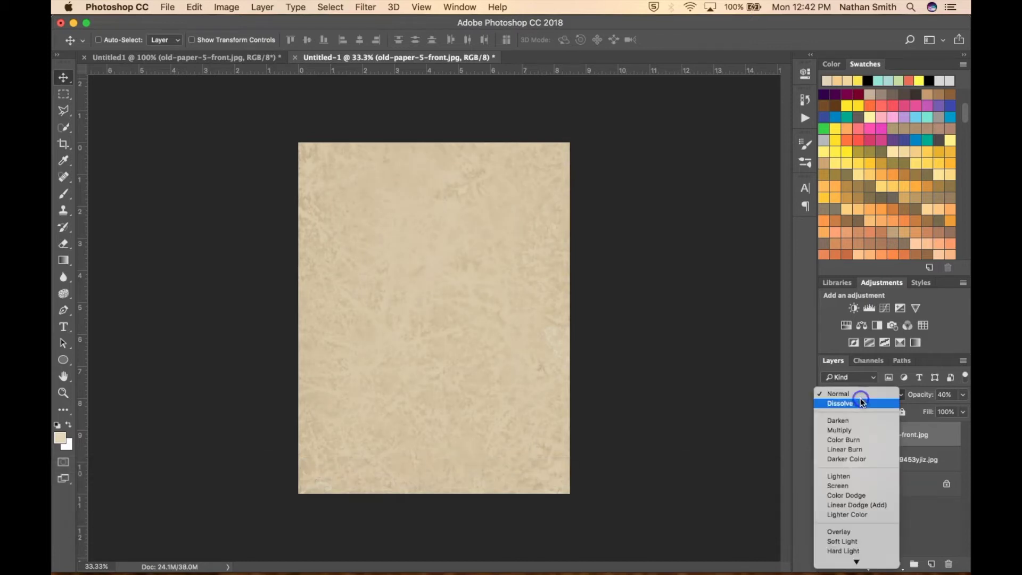
left_click(701, 387)
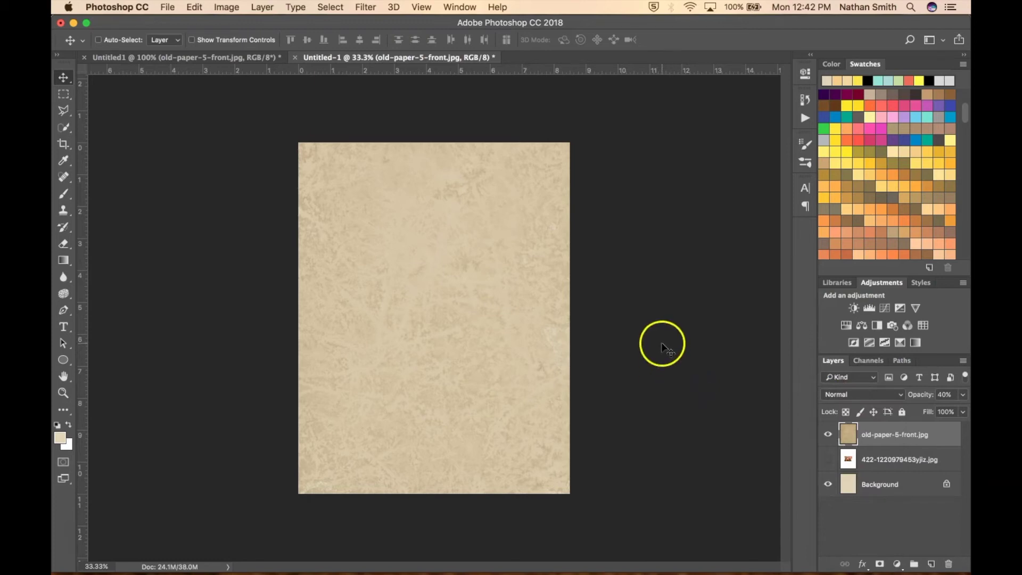
left_click(868, 396)
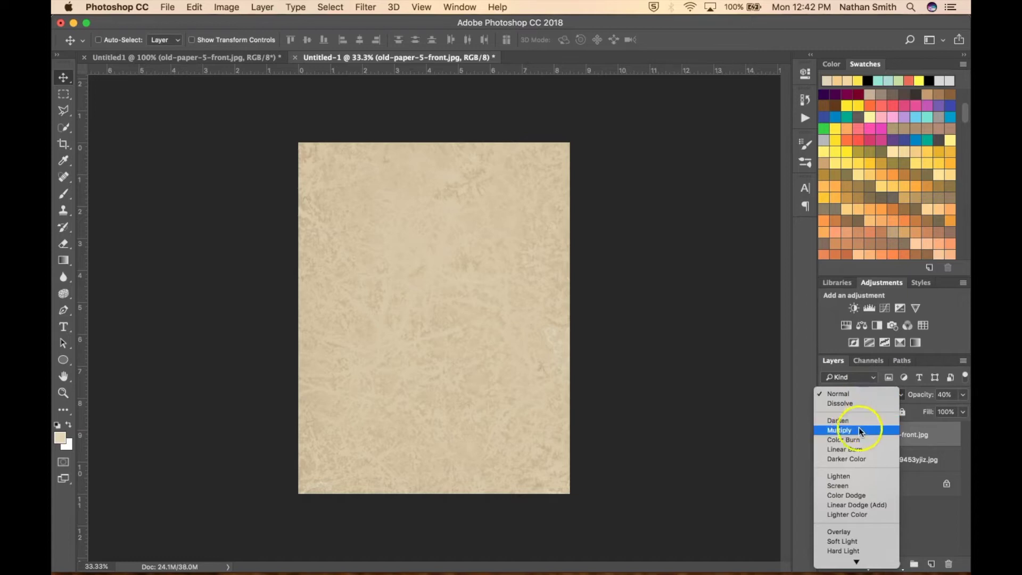
left_click(838, 431)
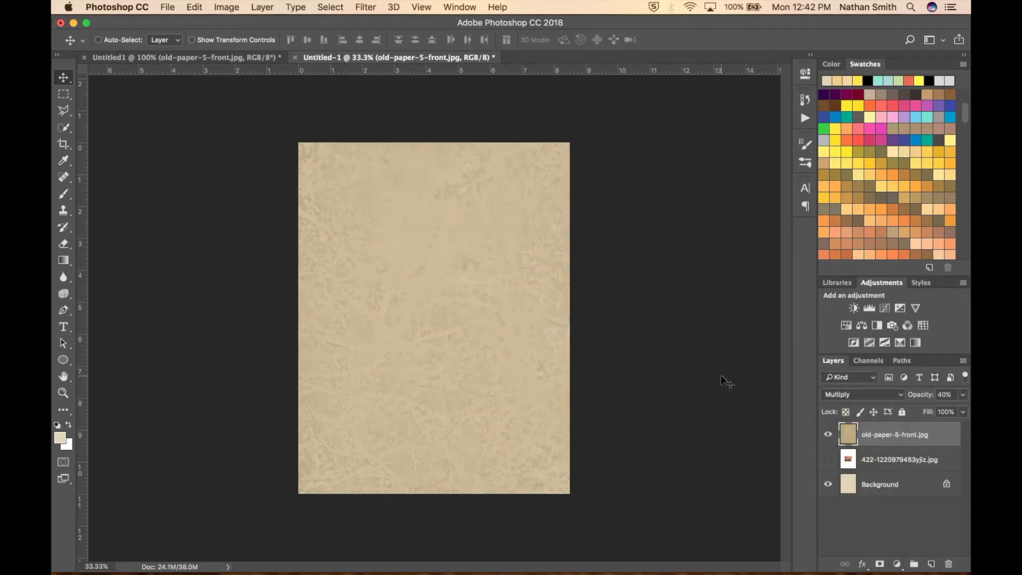
left_click(715, 331)
Apply Texturizer with Sandstone, 90% scaling and relief 4 to the old-paper layer
key("super+1")
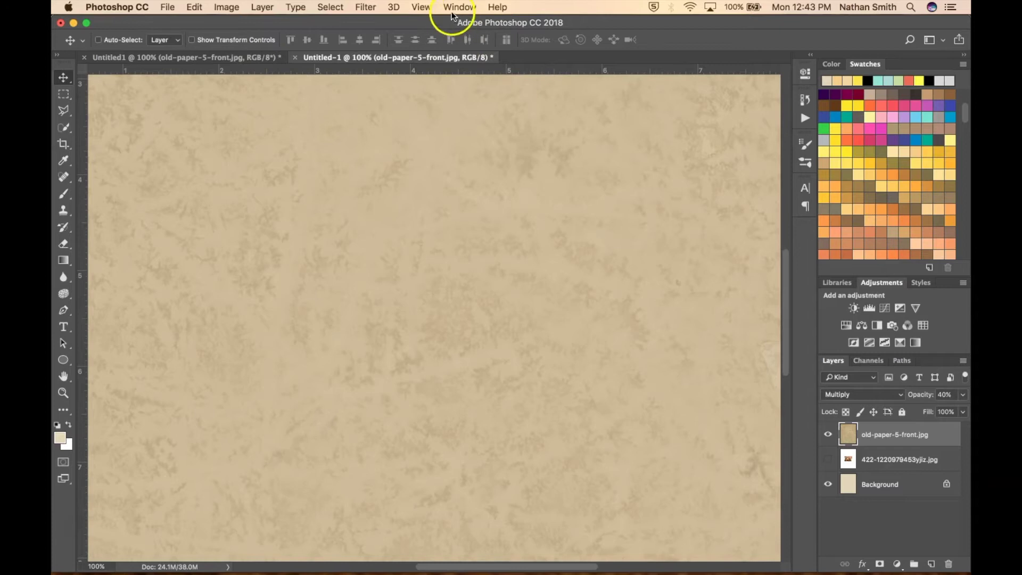
left_click(365, 7)
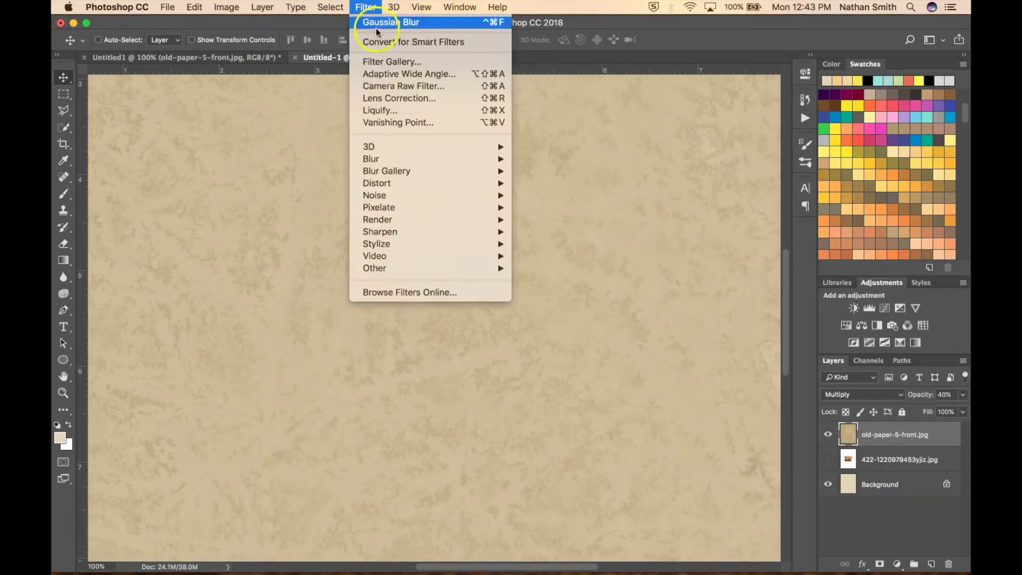
left_click(388, 61)
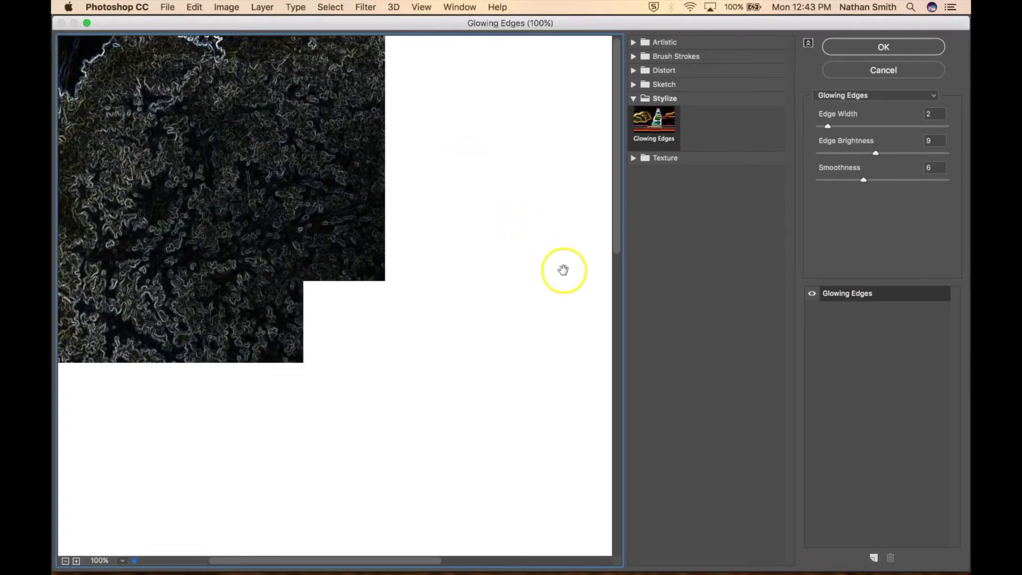
left_click(632, 159)
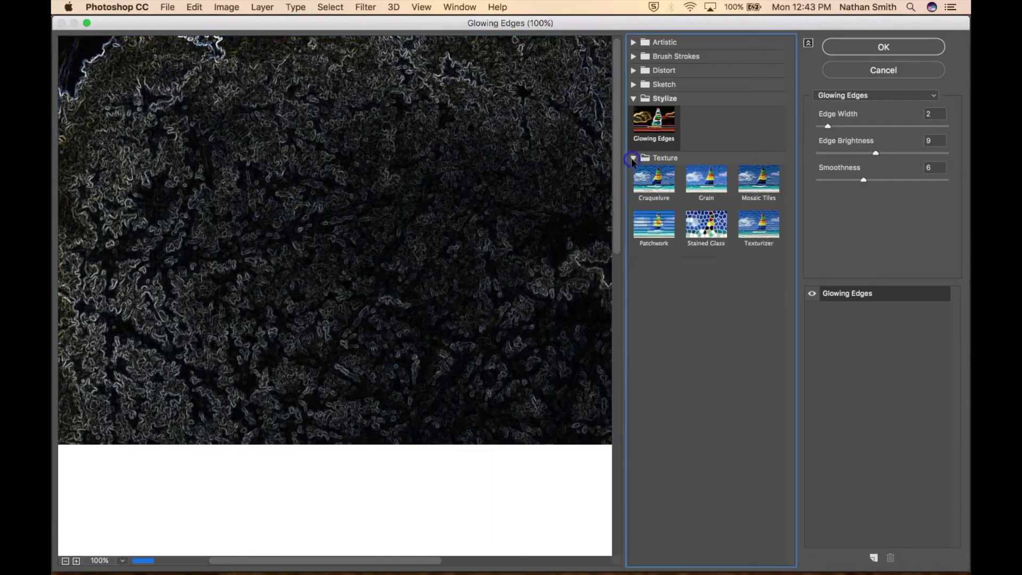
left_click(766, 235)
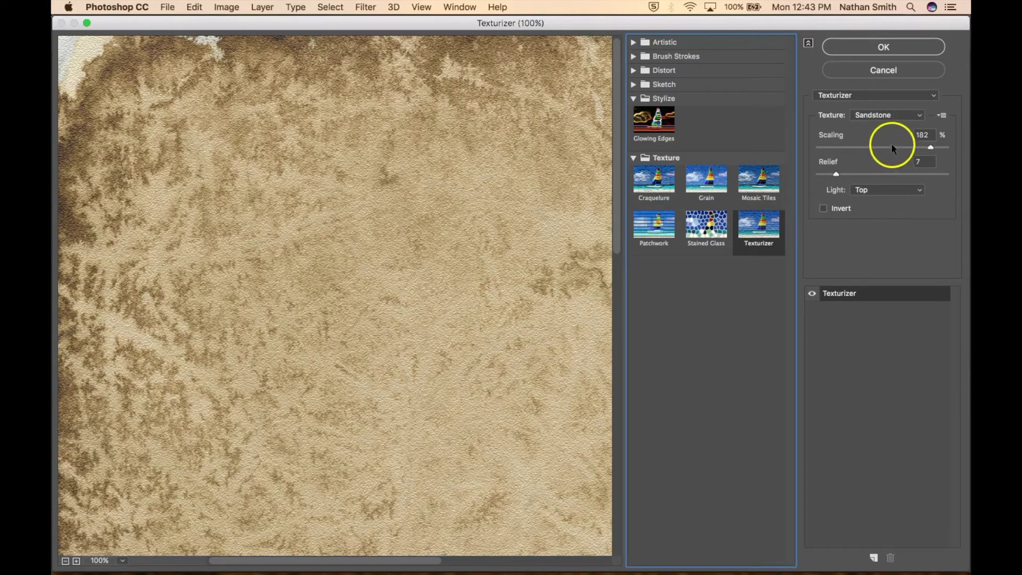
left_click_drag(930, 147, 828, 175)
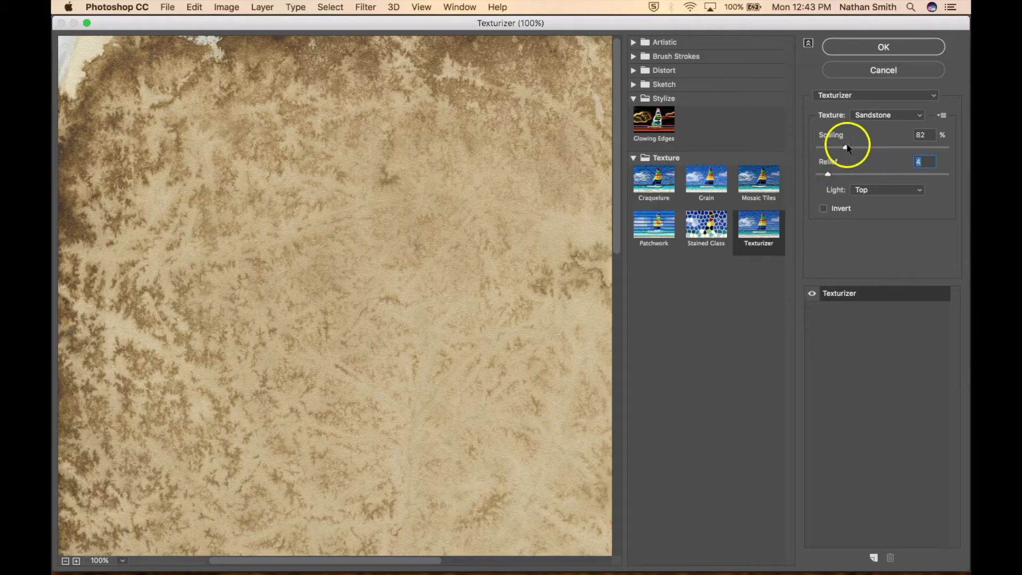
left_click_drag(846, 148, 851, 148)
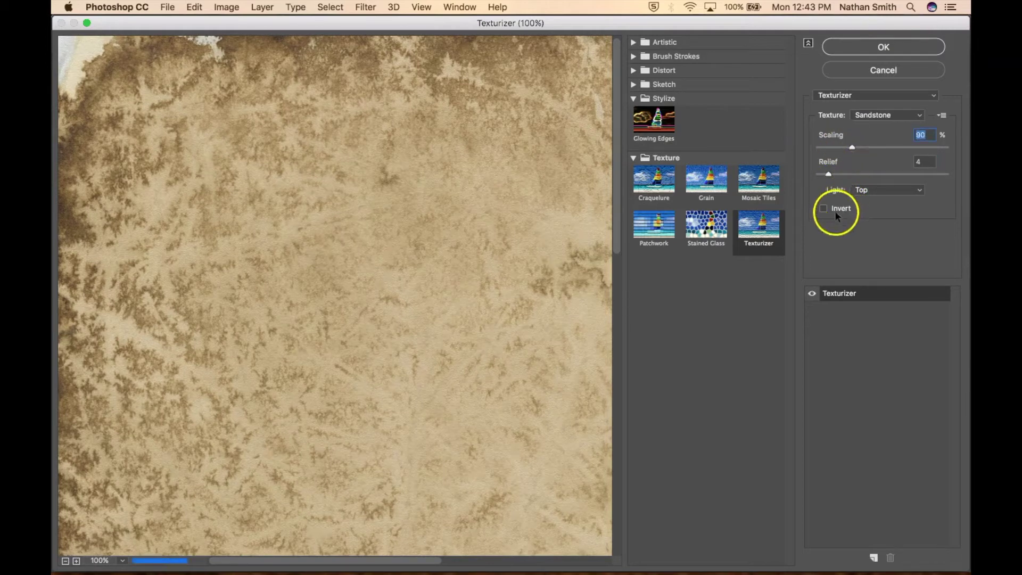
left_click(869, 46)
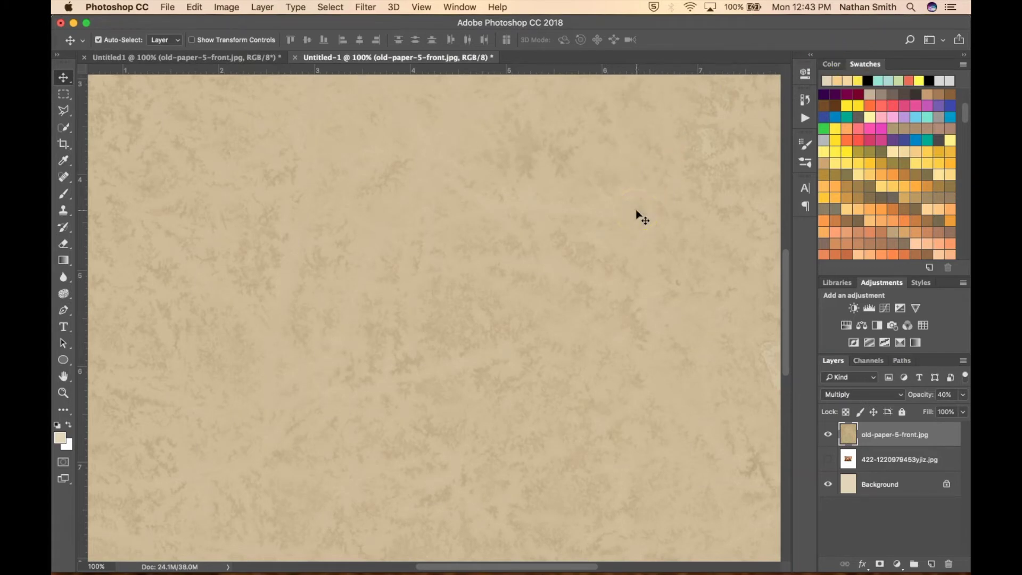
key("super+equal")
key("super+equal")
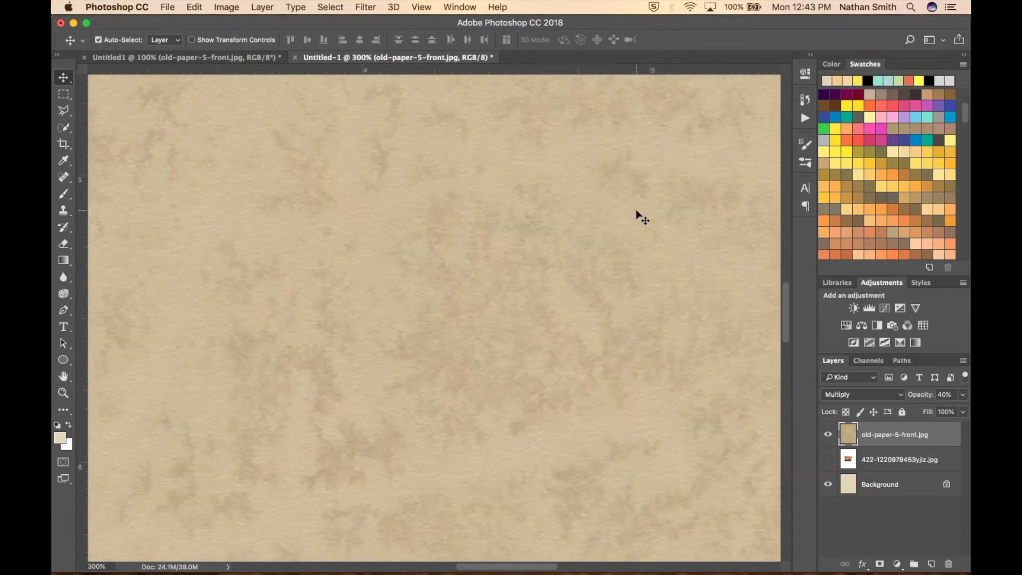
key("super+minus")
key("super+minus")
key("super+minus")
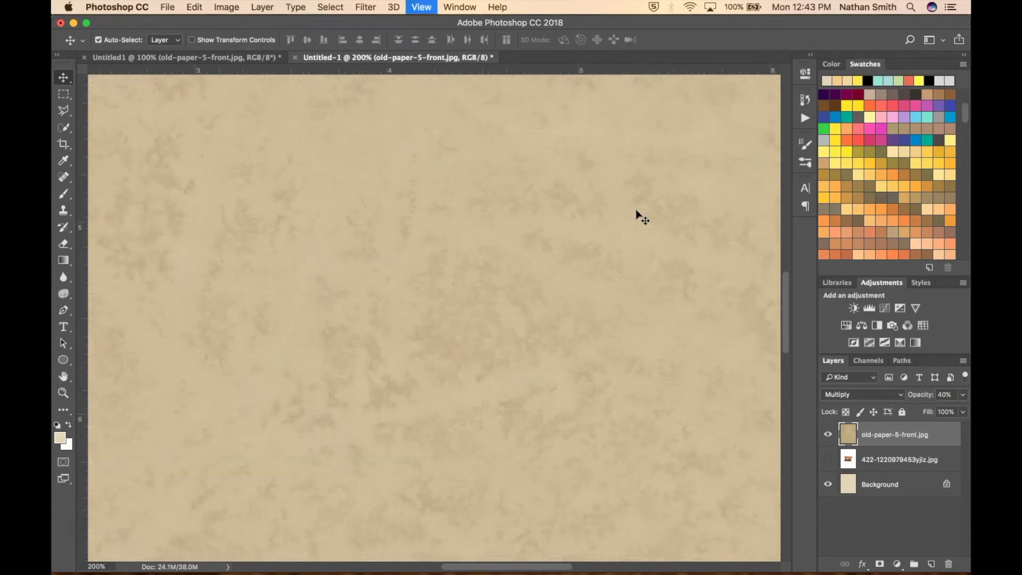
key("super+minus")
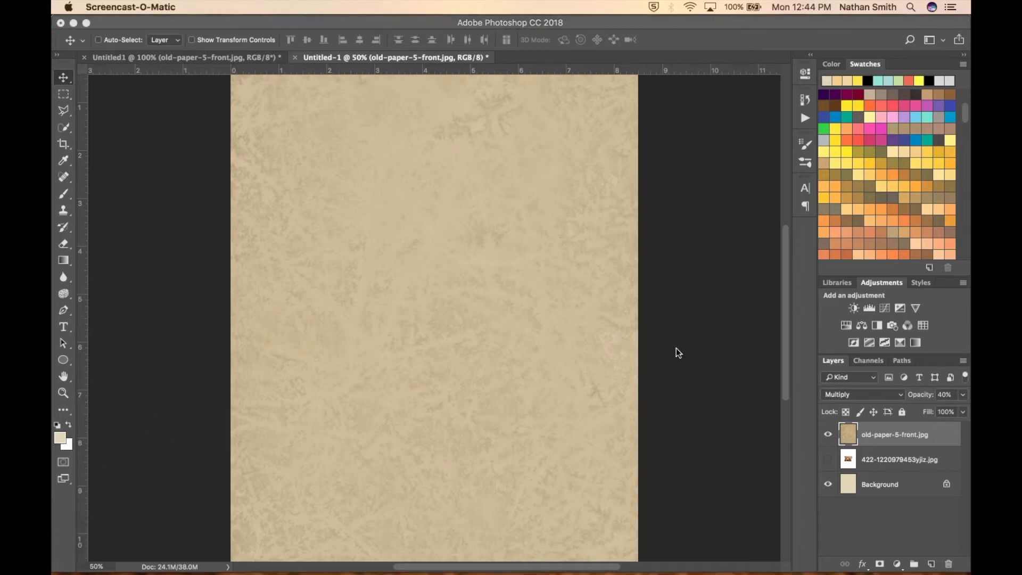
Make the rings photo layer visible and move it above the old-paper layer
left_click(831, 461)
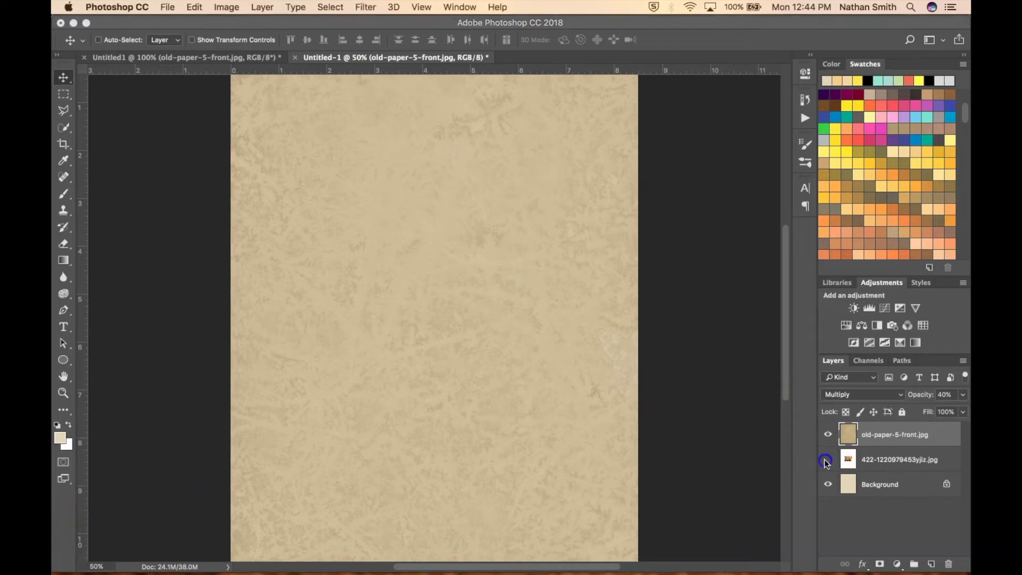
left_click(828, 459)
left_click_drag(847, 461, 876, 427)
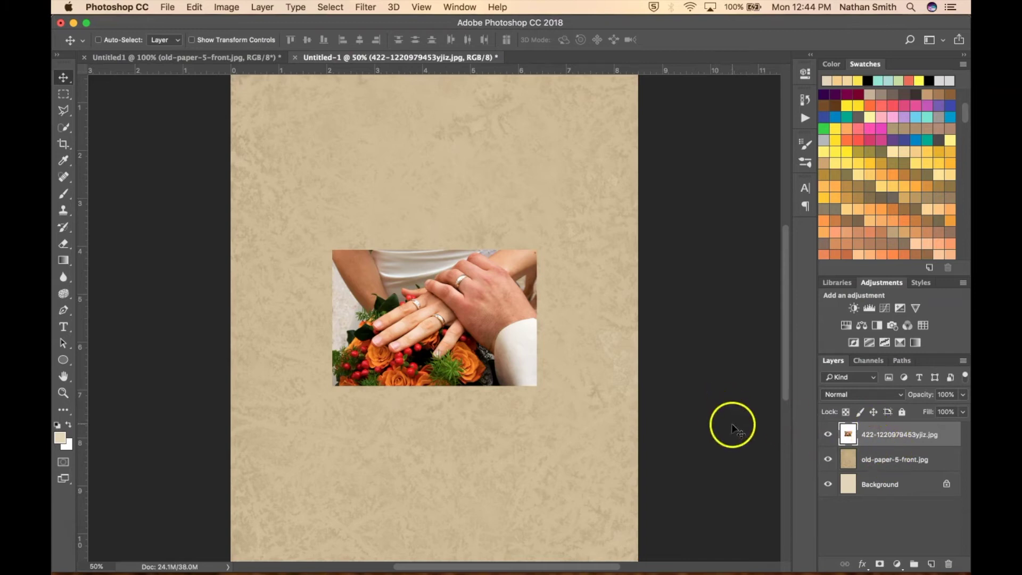
key("super")
Enlarge the rings photo to 202.34% and position it across the page's lower portion
key("super+t")
left_click(535, 339)
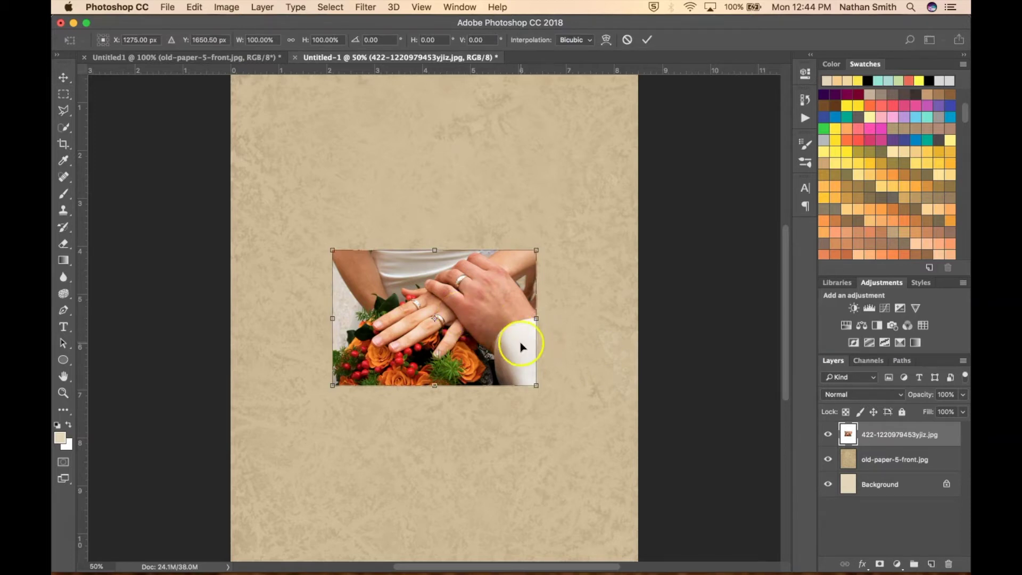
key("super+minus")
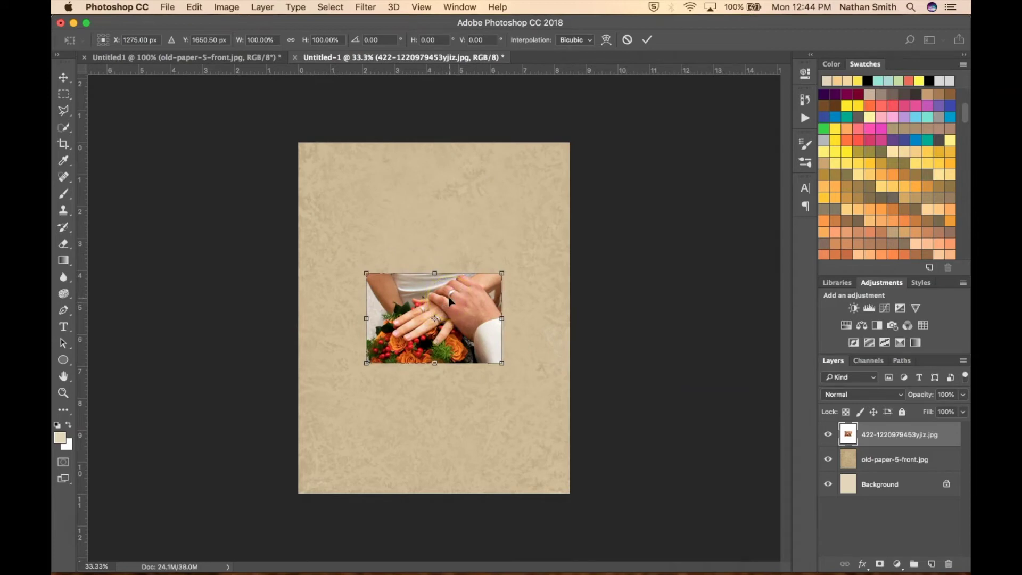
left_click_drag(434, 319, 367, 462)
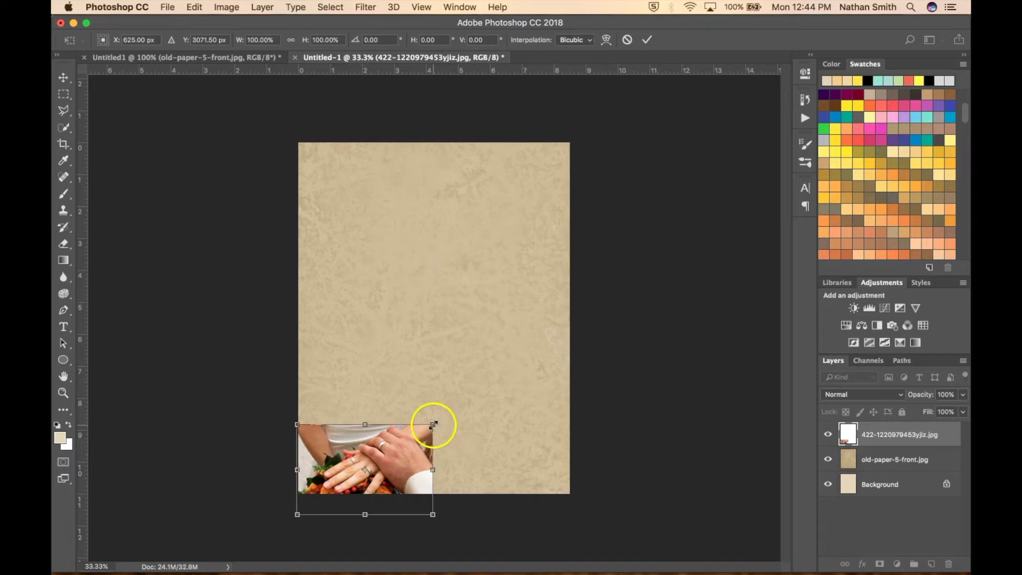
left_click_drag(433, 424, 628, 417)
mouse_move(516, 381)
left_mouse_down()
mouse_move(509, 413)
mouse_move(510, 391)
left_mouse_up()
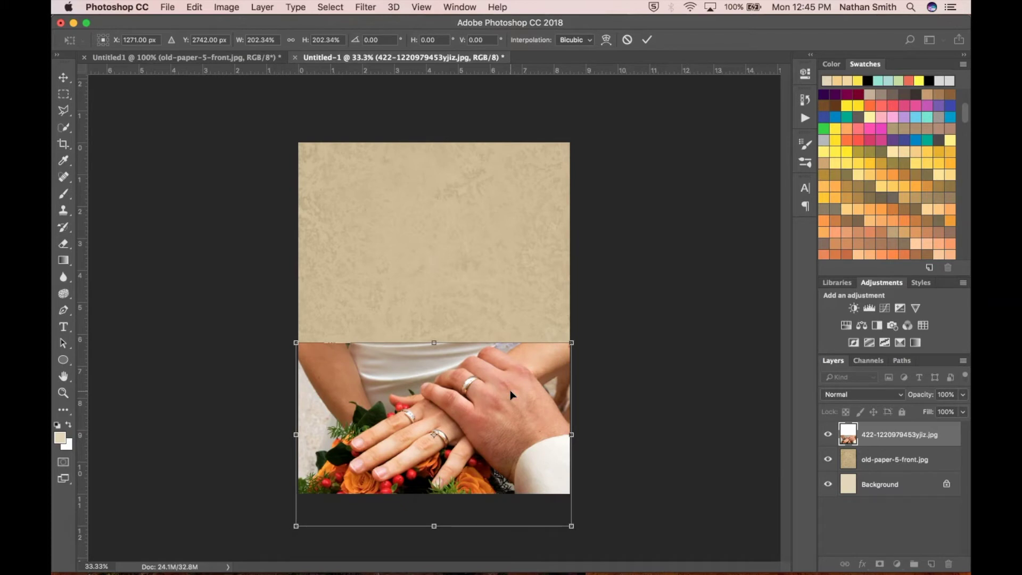
left_click(653, 29)
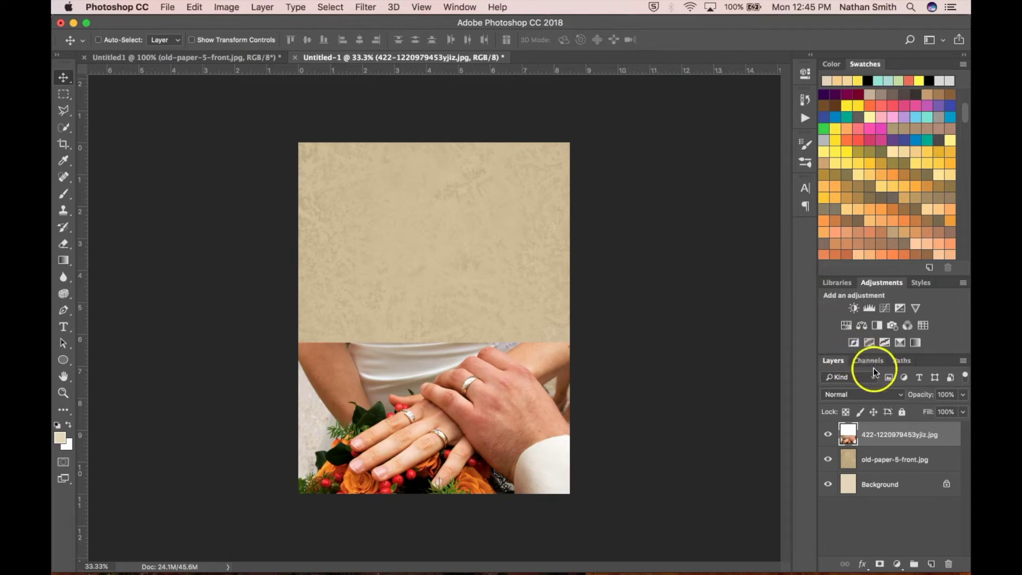
After trying Overlay, Soft Light and Multiply, keep the photo at Normal with 41% opacity
left_click(857, 394)
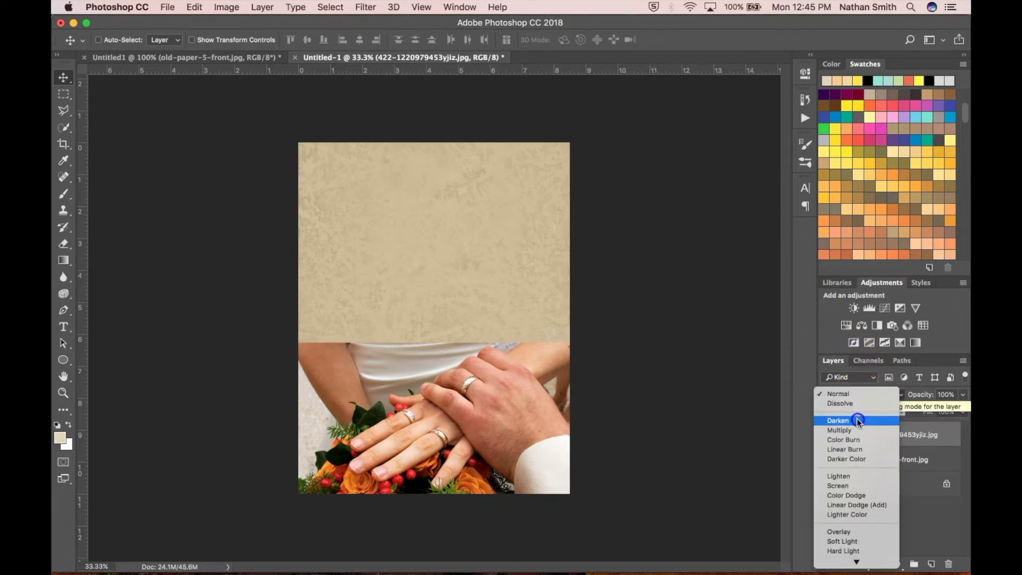
left_click(838, 531)
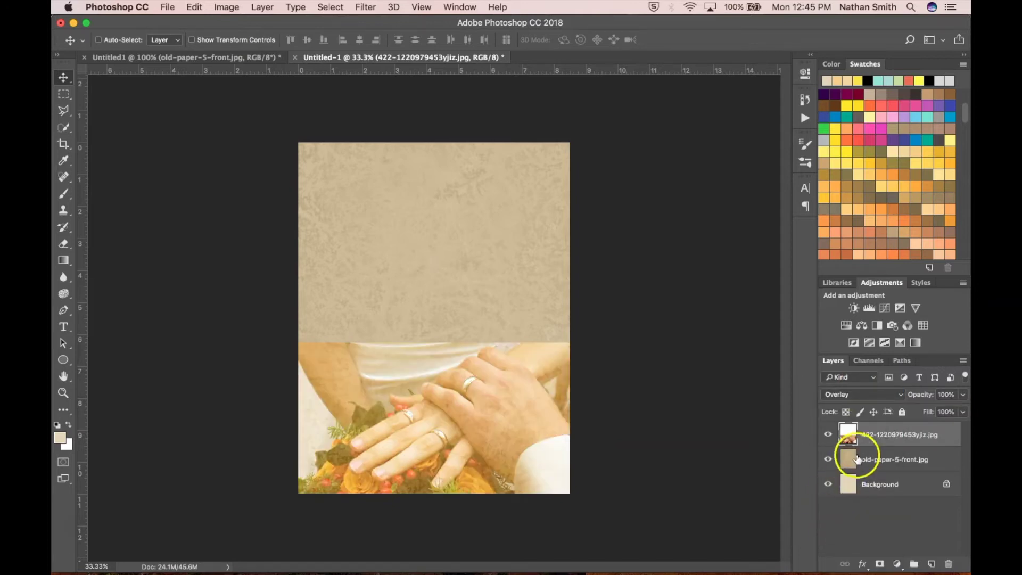
left_click(870, 394)
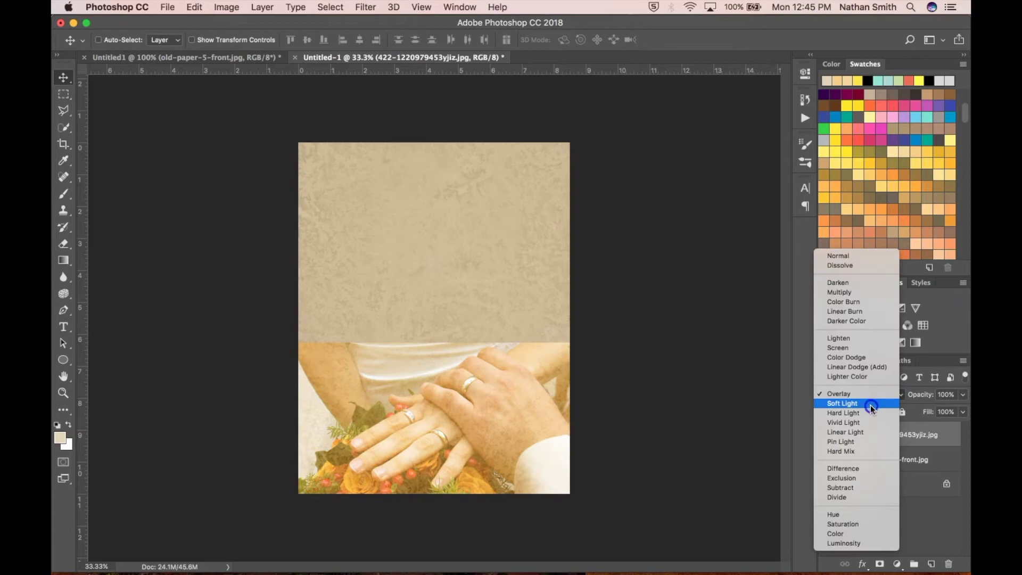
left_click(870, 404)
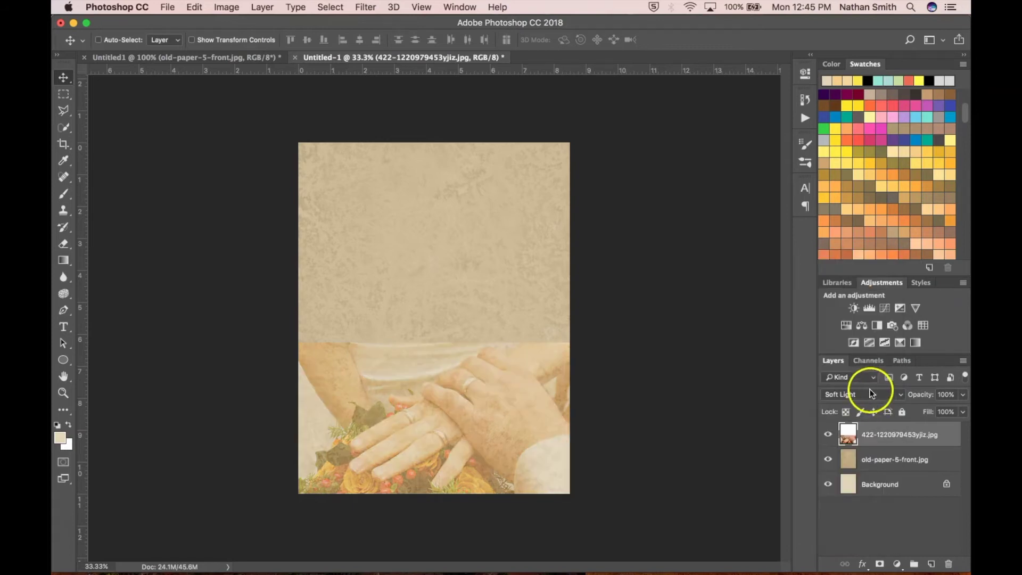
left_click(868, 396)
left_click(857, 283)
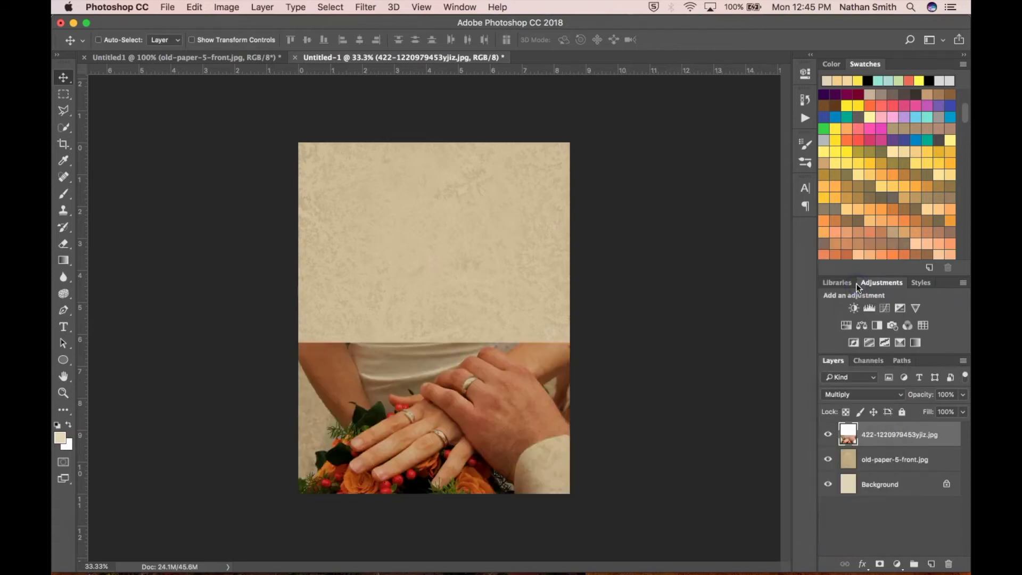
left_click(862, 394)
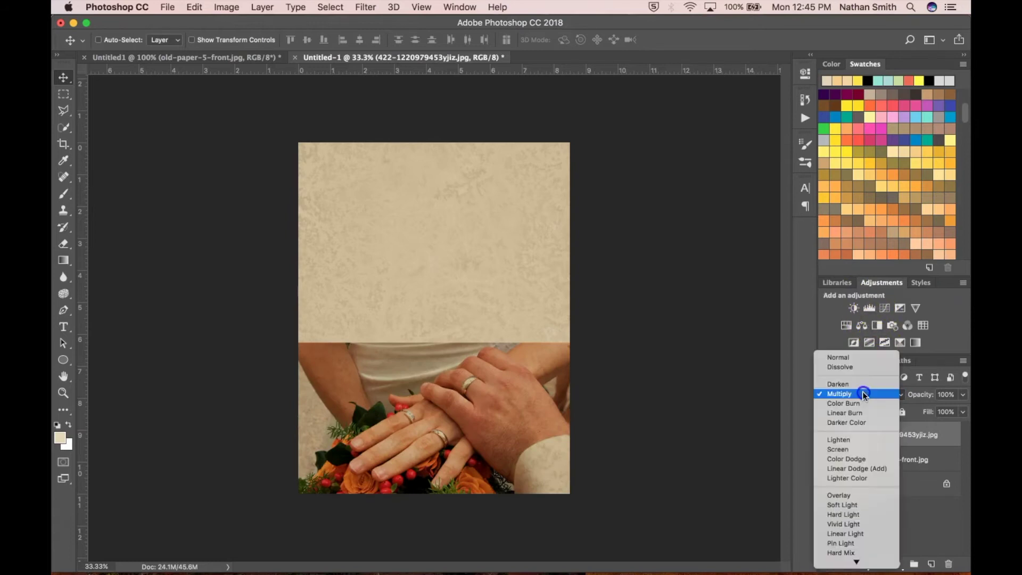
left_click(883, 358)
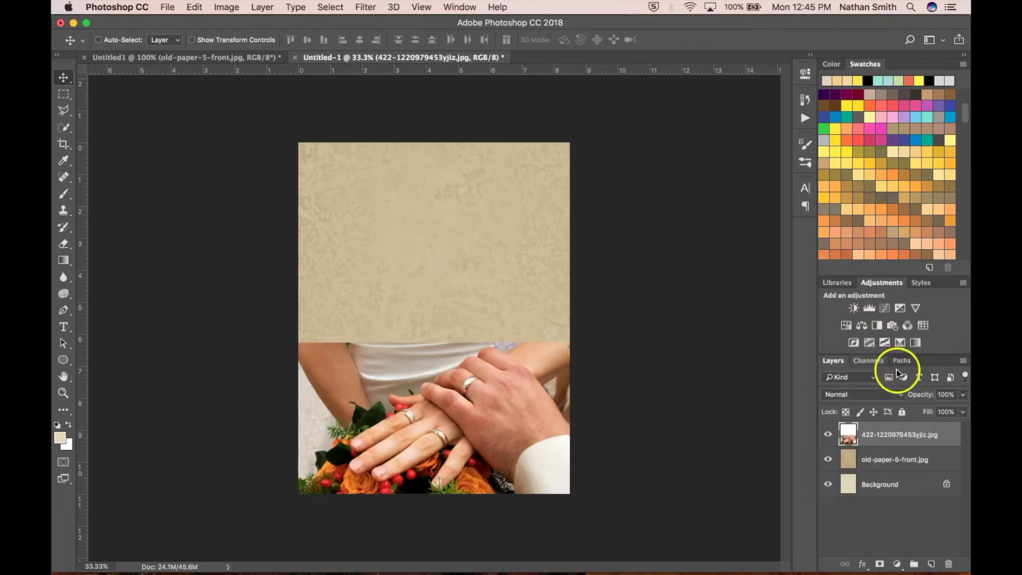
left_click_drag(921, 393, 908, 394)
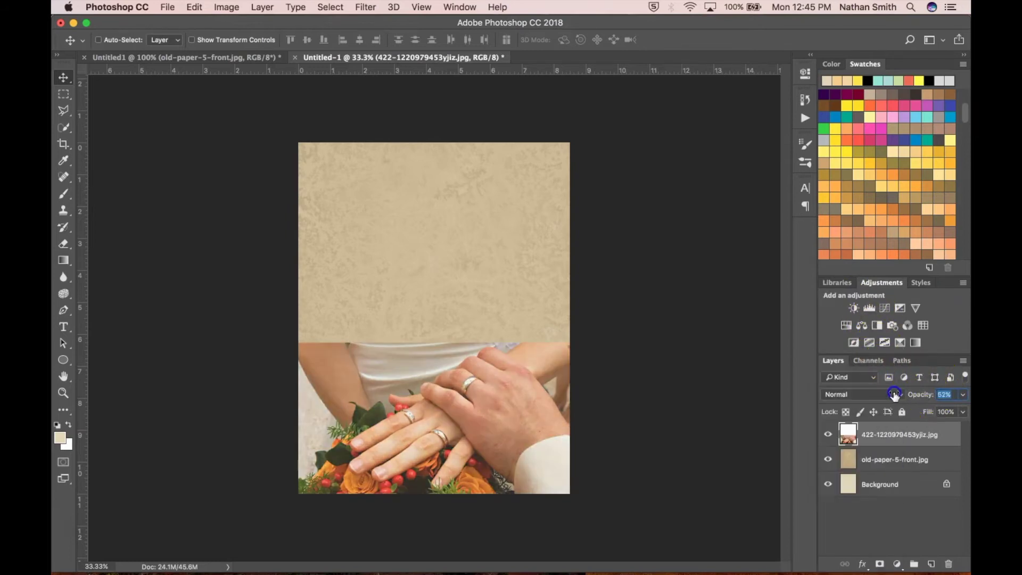
left_click_drag(894, 395, 890, 395)
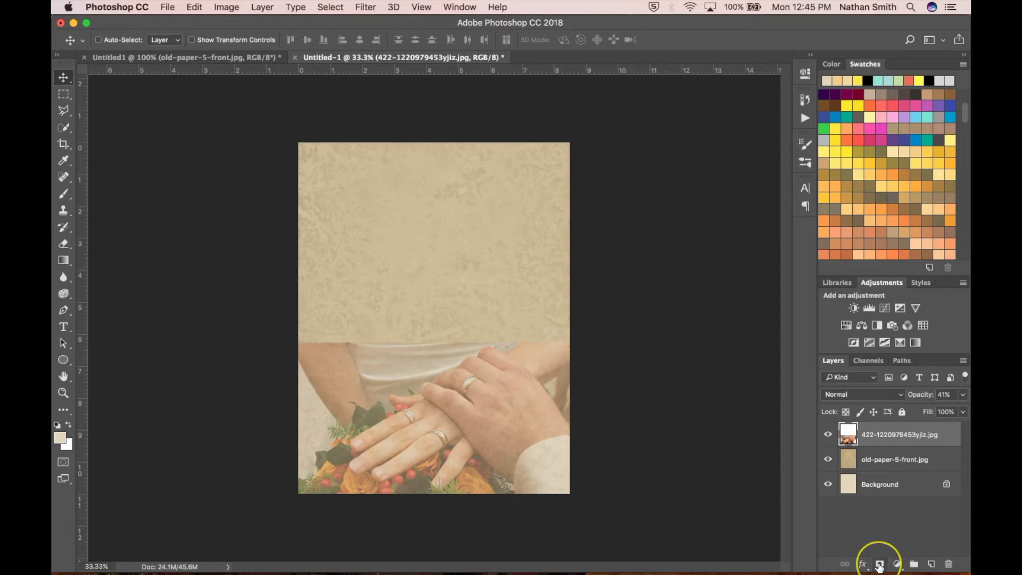
Add a mask to the rings photo and paint its upper area black with a soft 800 brush
left_click(880, 564)
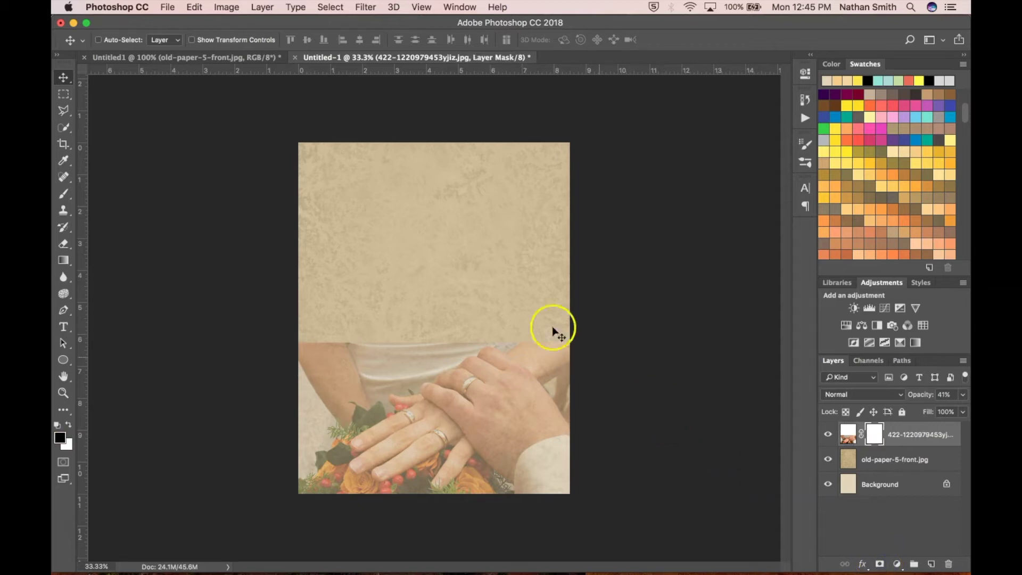
left_click(63, 194)
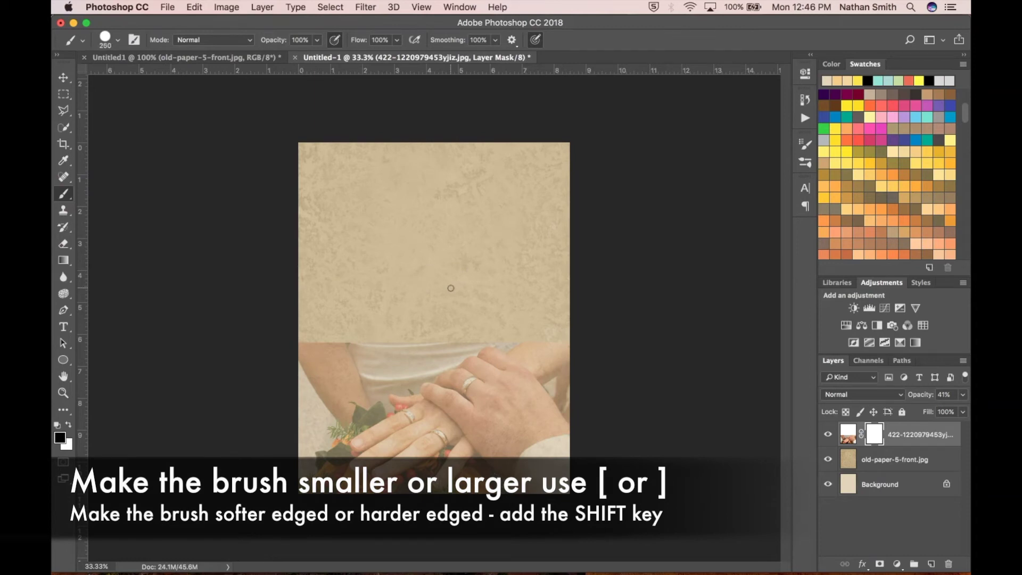
key("bracketright")
key("shift+bracketleft")
key("shift+bracketleft")
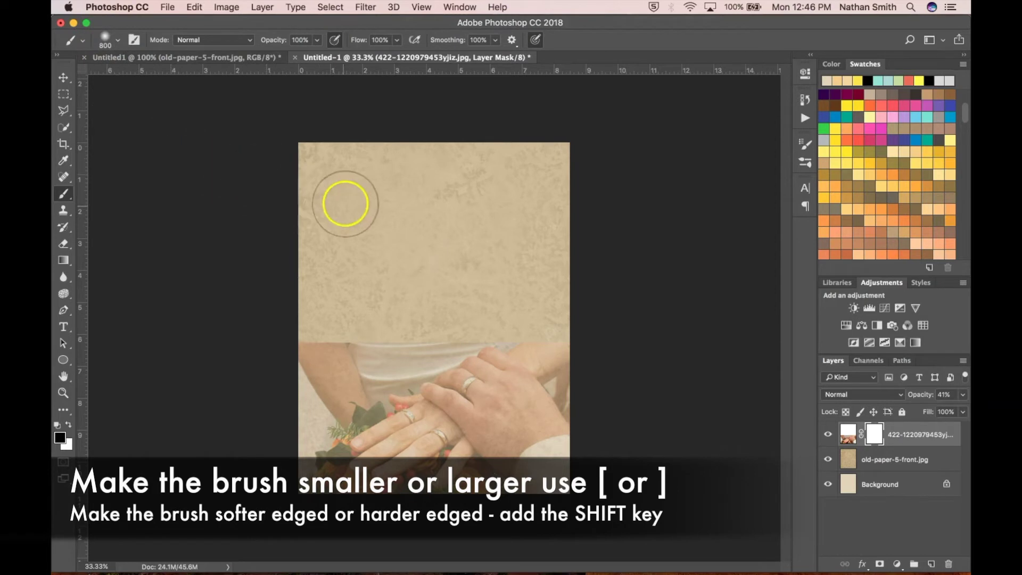
mouse_move(579, 331)
left_mouse_down()
mouse_move(609, 342)
mouse_move(579, 326)
mouse_move(590, 345)
mouse_move(586, 338)
mouse_move(581, 354)
mouse_move(597, 363)
mouse_move(596, 332)
mouse_move(428, 318)
mouse_move(536, 335)
mouse_move(565, 369)
mouse_move(590, 375)
mouse_move(512, 309)
mouse_move(581, 361)
mouse_move(467, 317)
mouse_move(337, 370)
mouse_move(359, 372)
mouse_move(437, 297)
mouse_move(591, 385)
mouse_move(419, 317)
mouse_move(299, 403)
mouse_move(278, 454)
left_mouse_up()
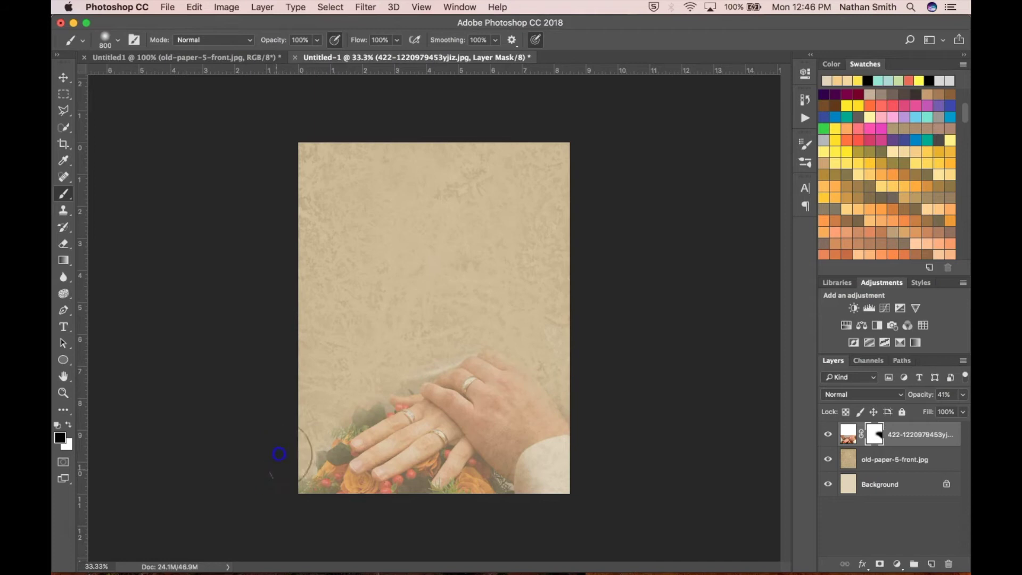
left_click_drag(274, 490, 368, 431)
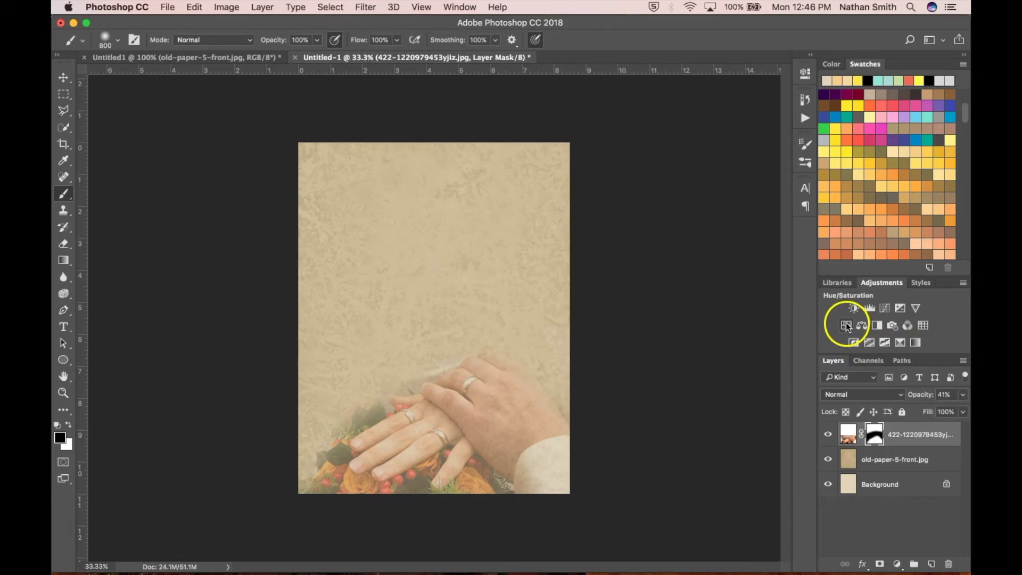
Add a Hue/Saturation adjustment clipped to the wedding photo, with Saturation at -55
left_click(847, 325)
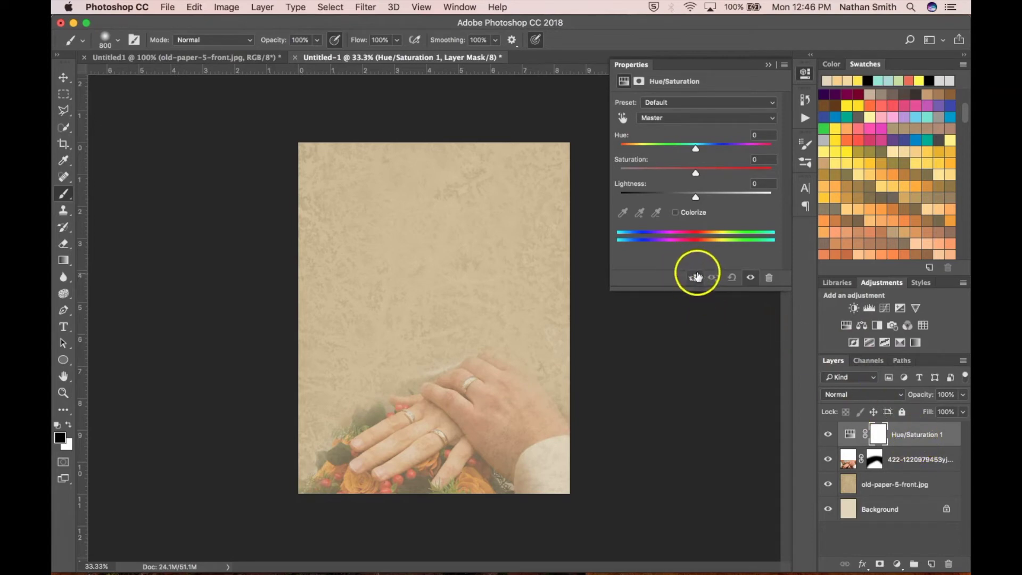
left_click(696, 279)
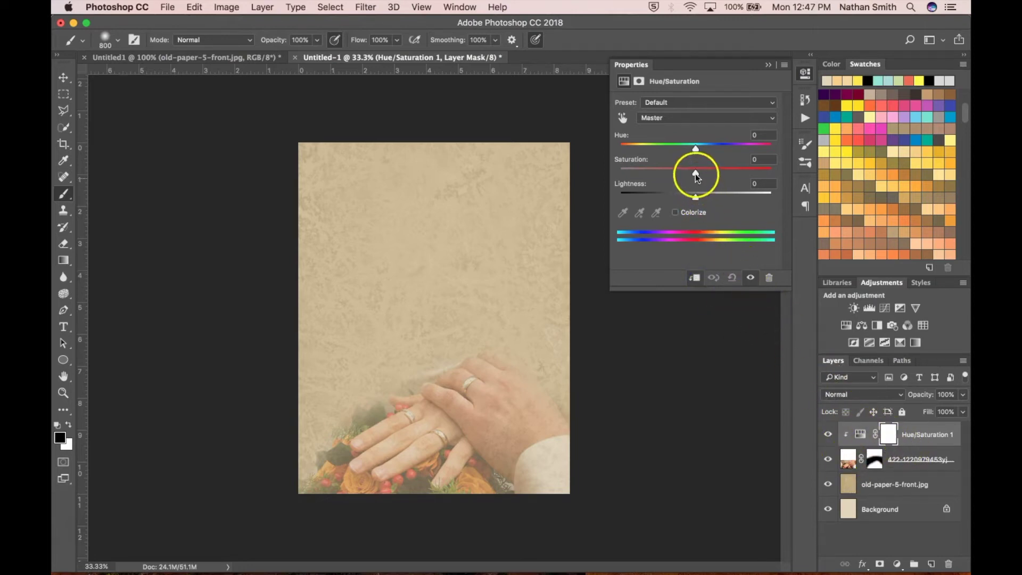
left_click_drag(695, 173, 659, 171)
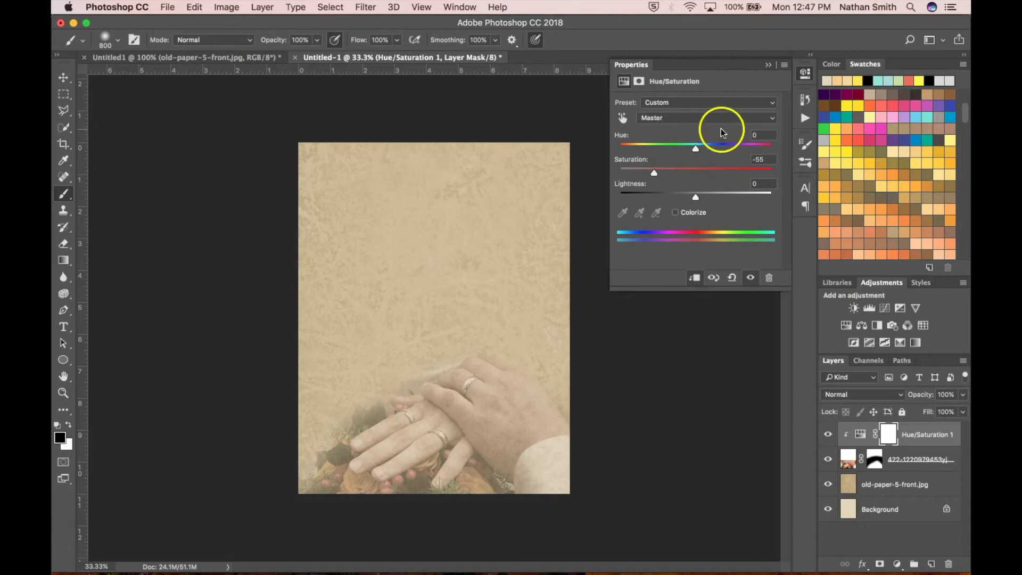
Raise the wedding photo layer's opacity to 56% and close the adjustment Properties
left_click(922, 395)
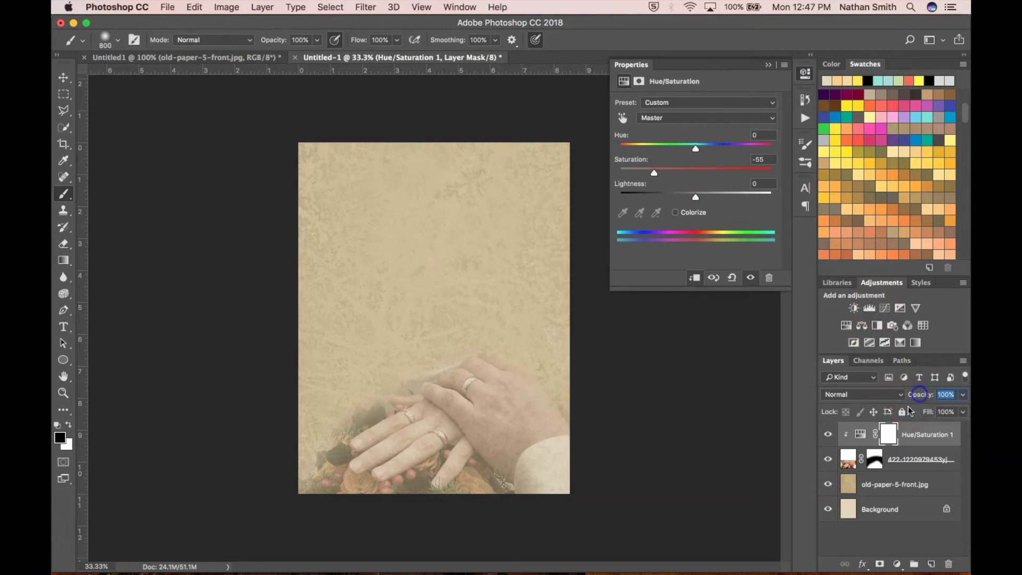
left_click(894, 456)
left_click_drag(913, 400, 922, 397)
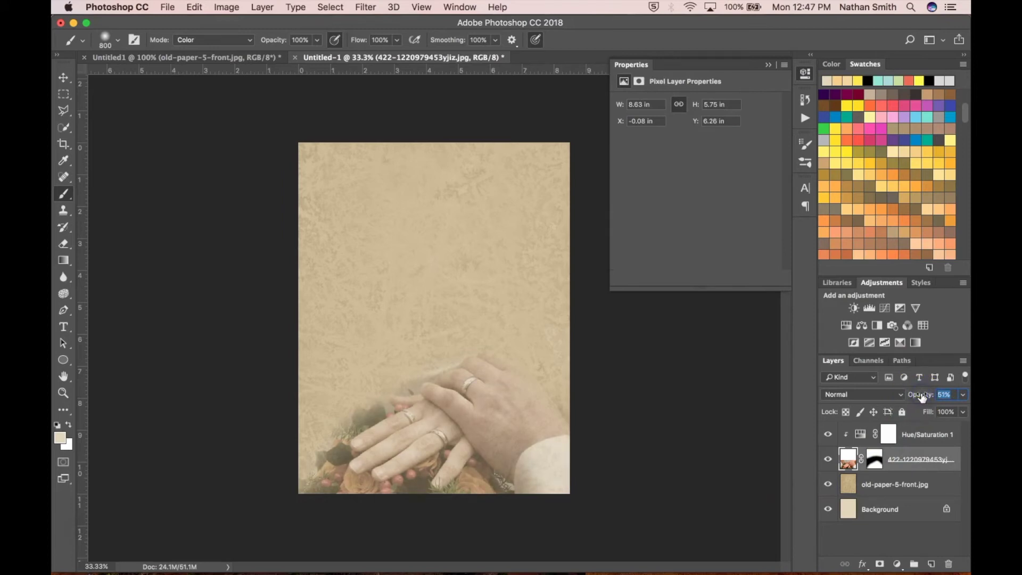
left_click(768, 65)
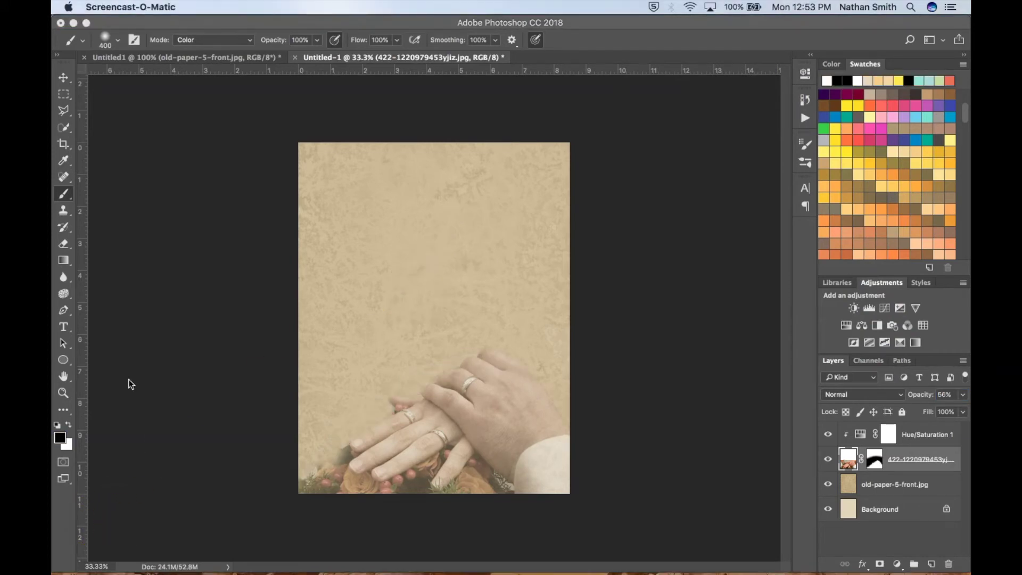
In Untitled1, select the black butterfly layer and show only that image
left_click(241, 58)
left_click(223, 60)
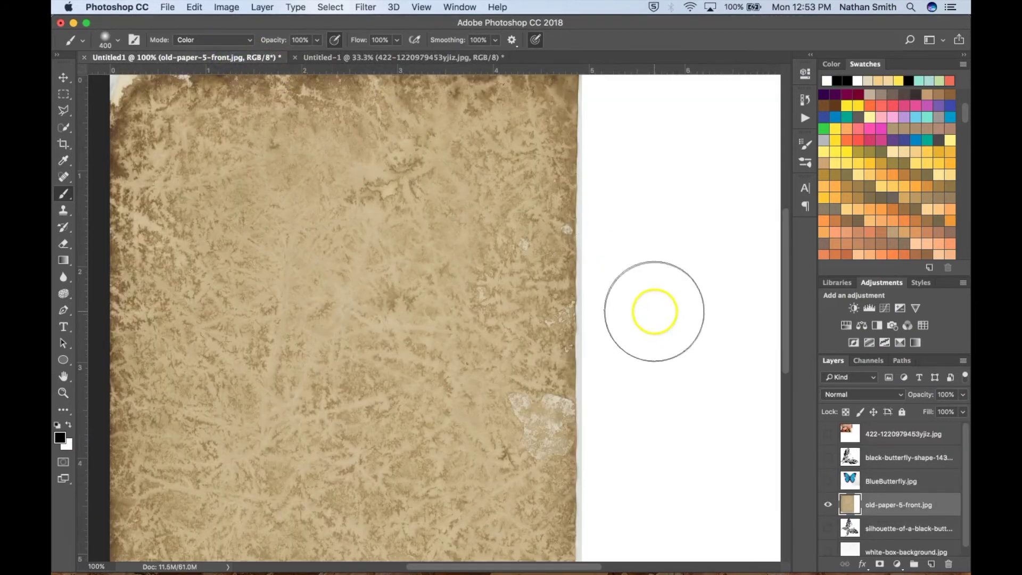
left_click(850, 457)
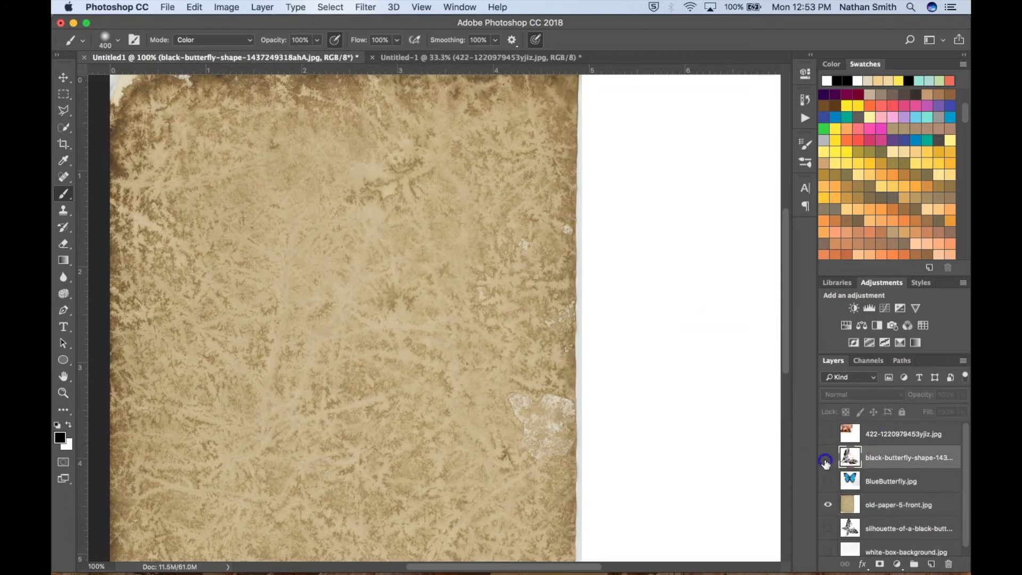
left_click(826, 459, "alt")
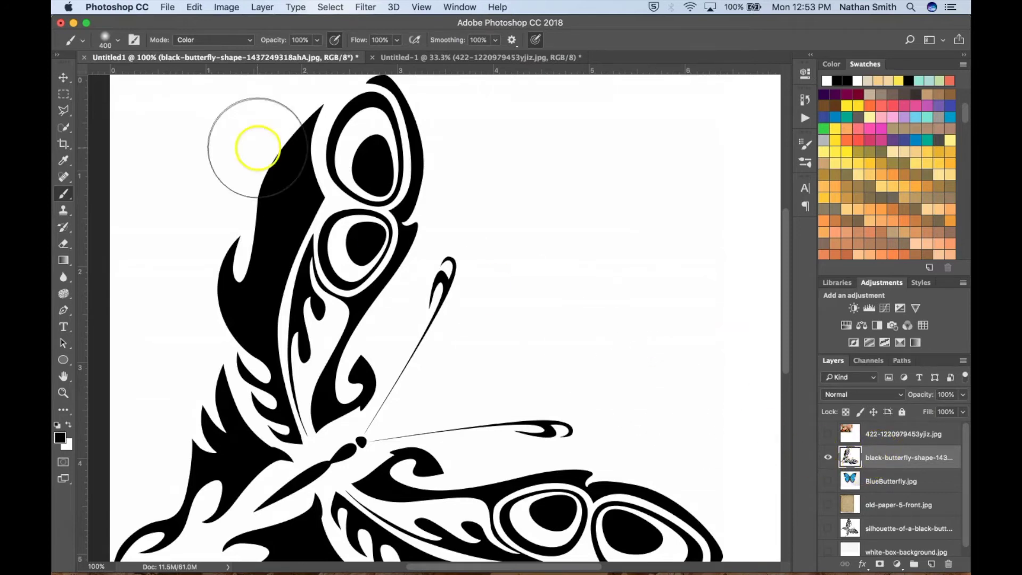
Drag the black butterfly with the Move tool into the Untitled-1 invitation
left_click(63, 75)
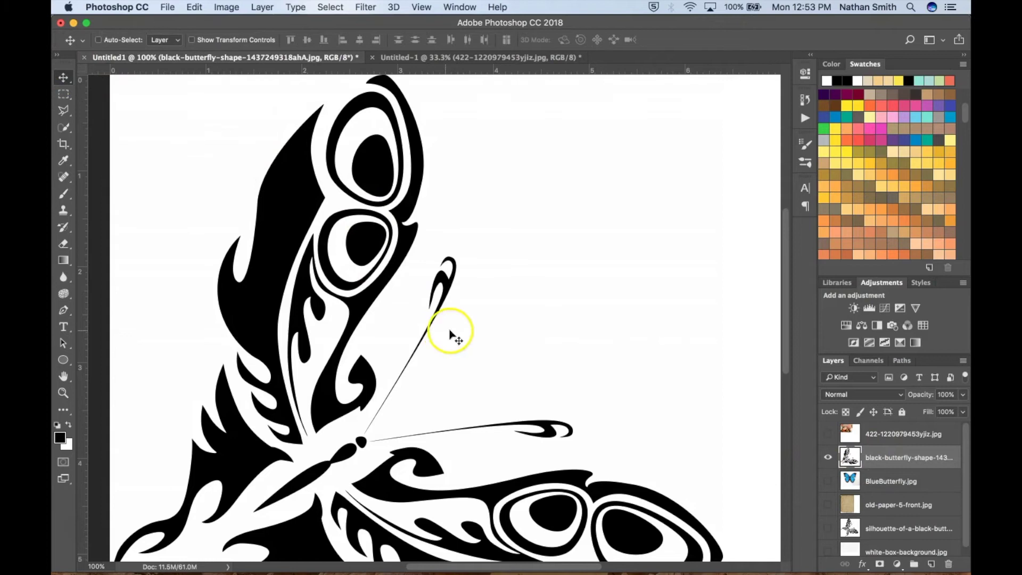
left_click_drag(520, 366, 482, 60)
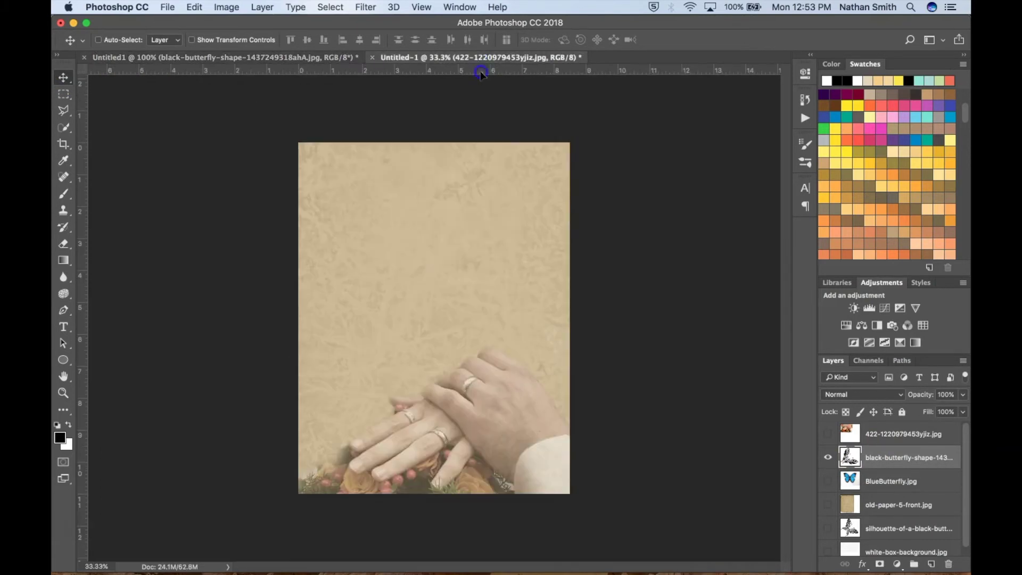
left_click_drag(452, 291, 448, 296)
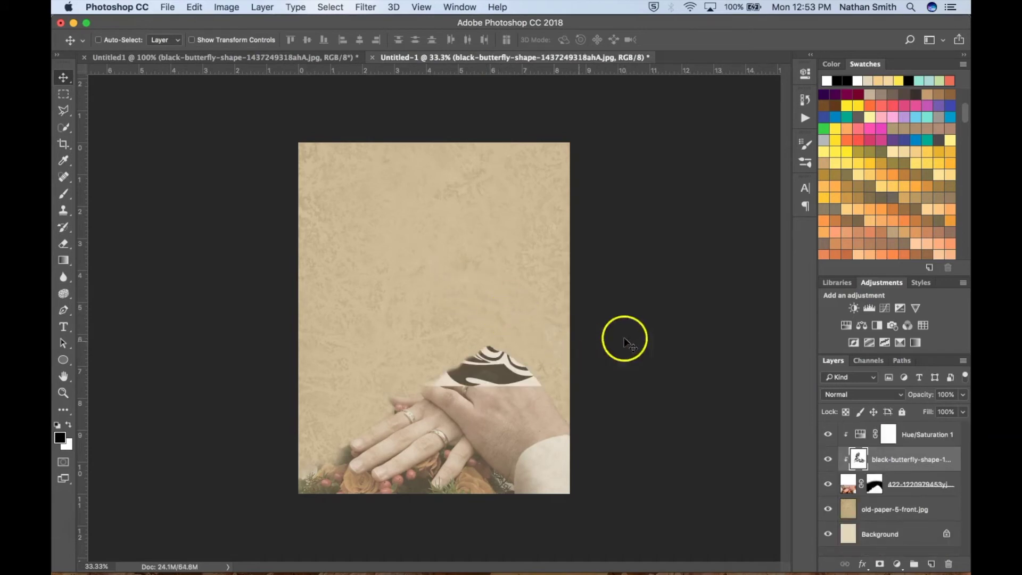
Move the butterfly layer to the top of the stack, reposition it, and leave it unclipped
left_click_drag(901, 458, 892, 426)
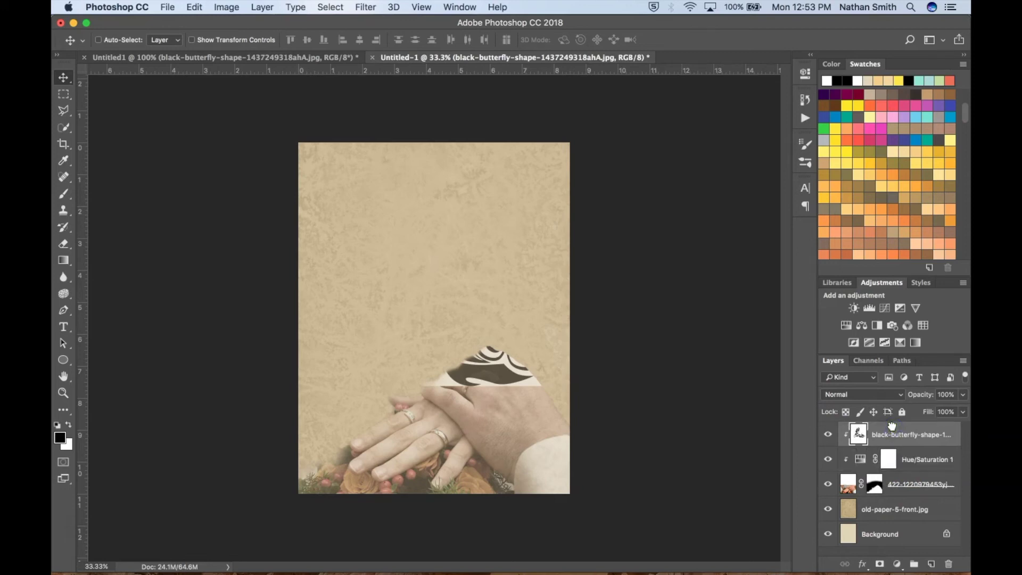
left_click_drag(502, 373, 560, 383)
left_click(842, 427, "alt")
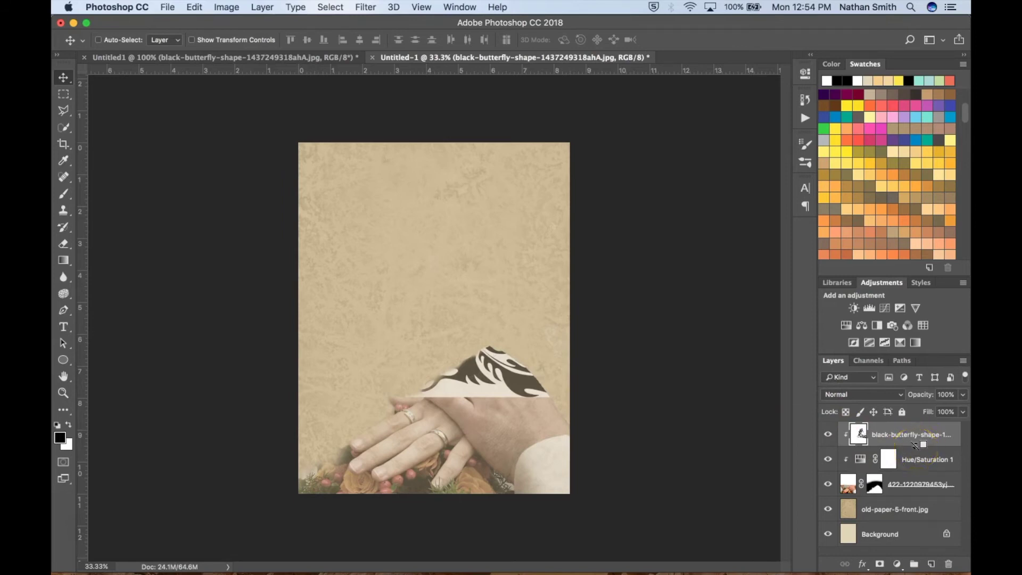
left_click(916, 445, "alt")
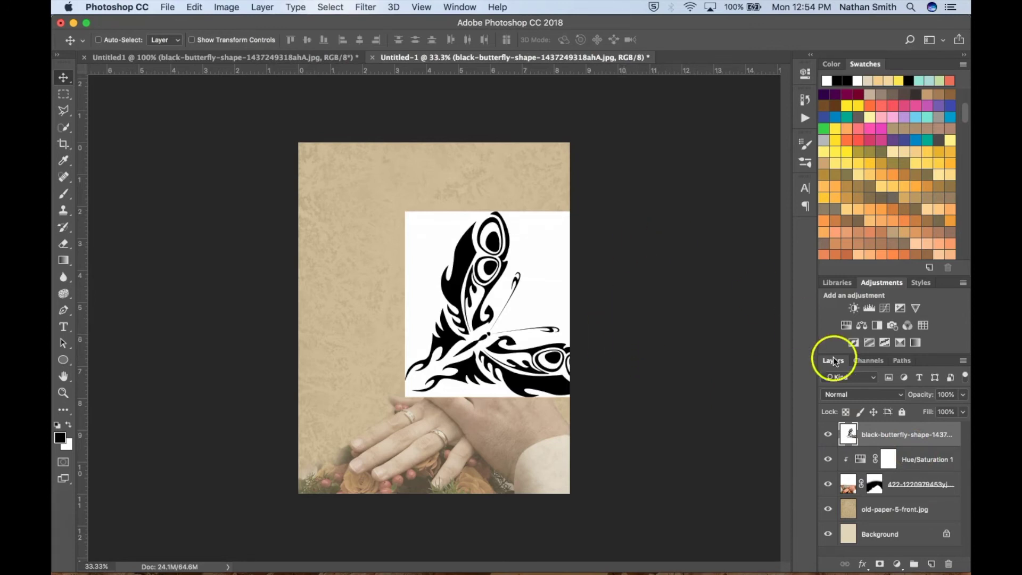
left_click(868, 394)
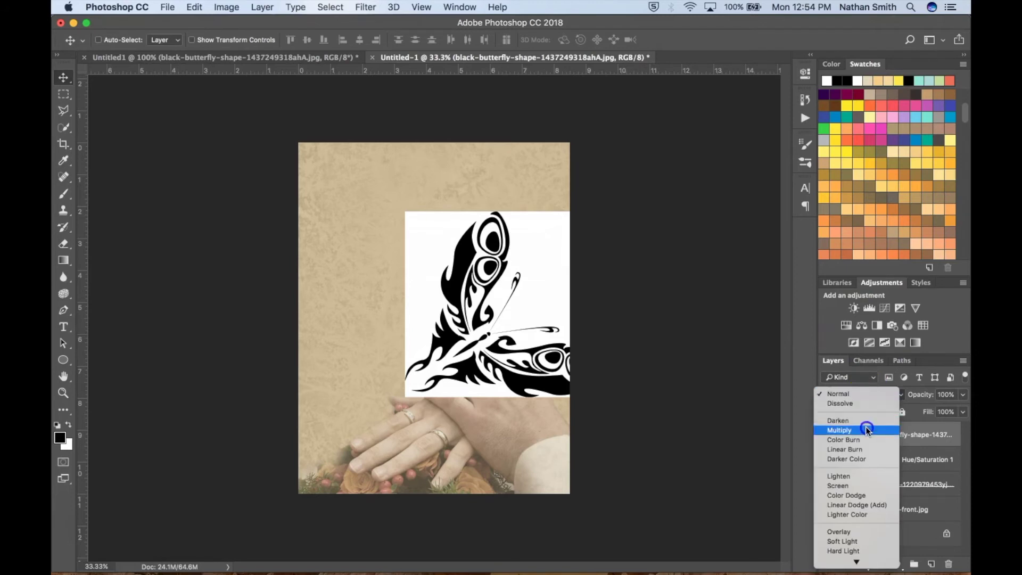
Blend the butterfly with Multiply, then rotate it upright and place it at the top centre
left_click(866, 430)
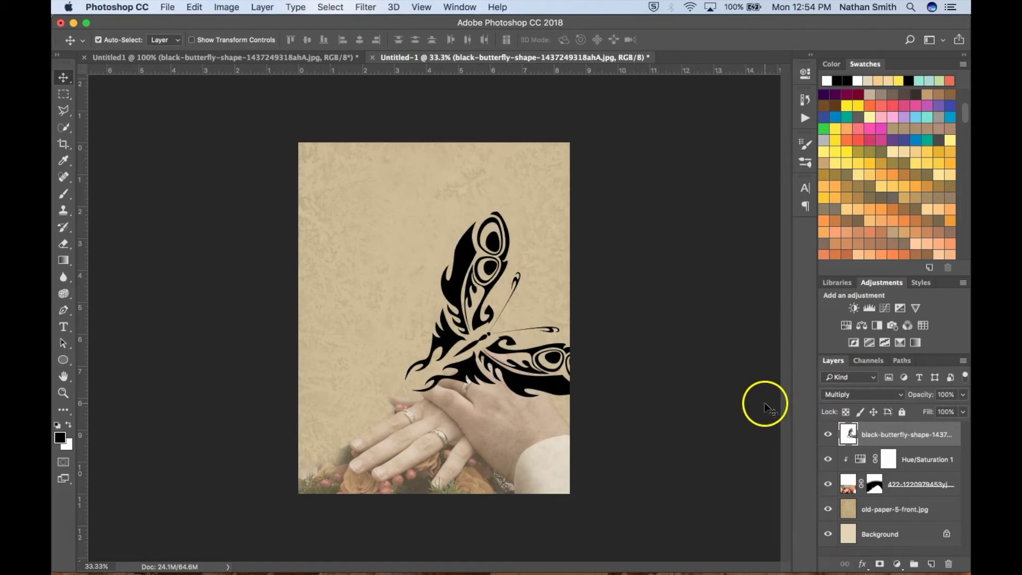
key("ctrl+t")
left_click_drag(671, 418, 662, 240)
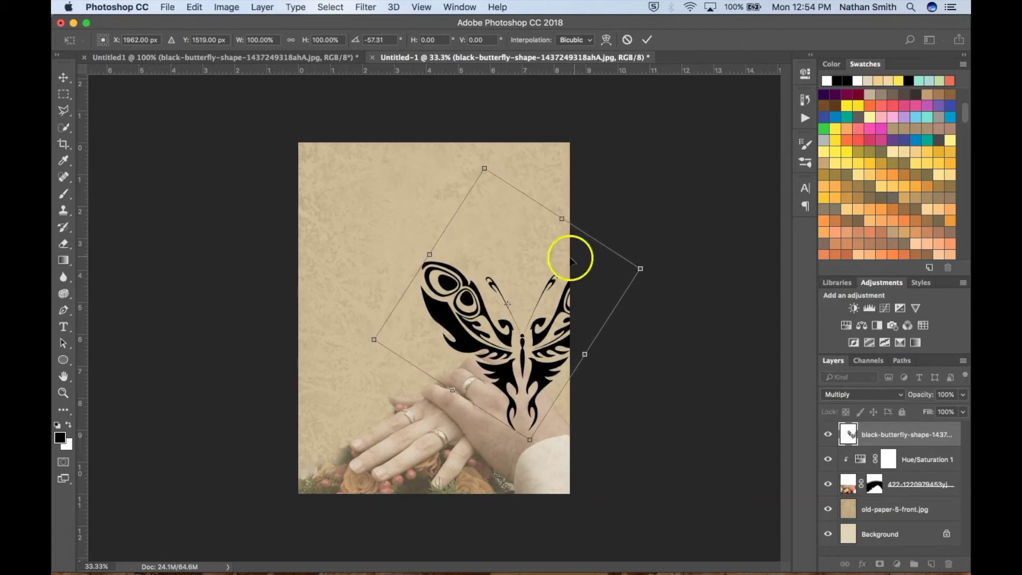
left_click_drag(524, 270, 437, 194)
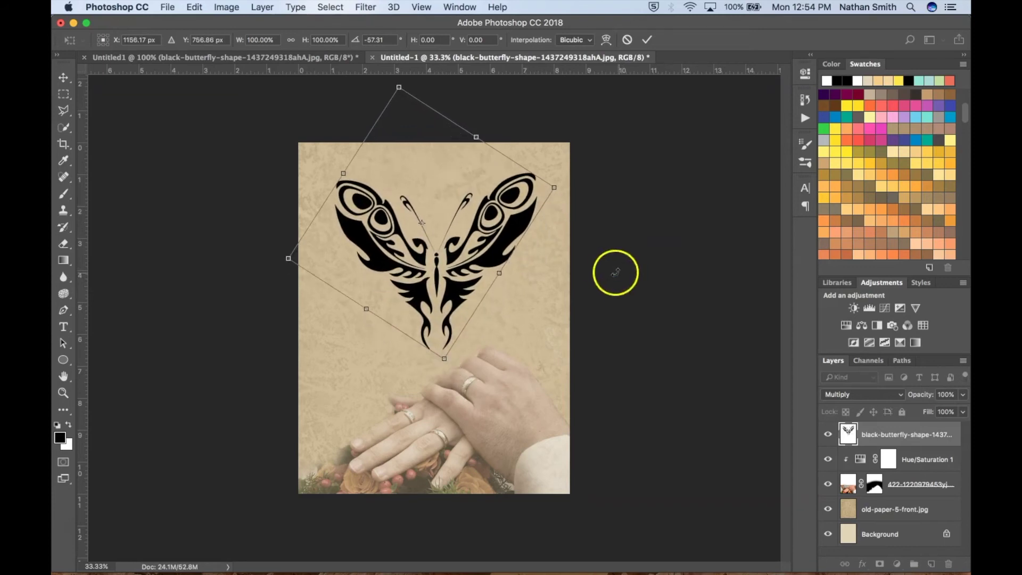
mouse_move(616, 269)
left_mouse_down()
mouse_move(615, 278)
mouse_move(616, 269)
left_mouse_up()
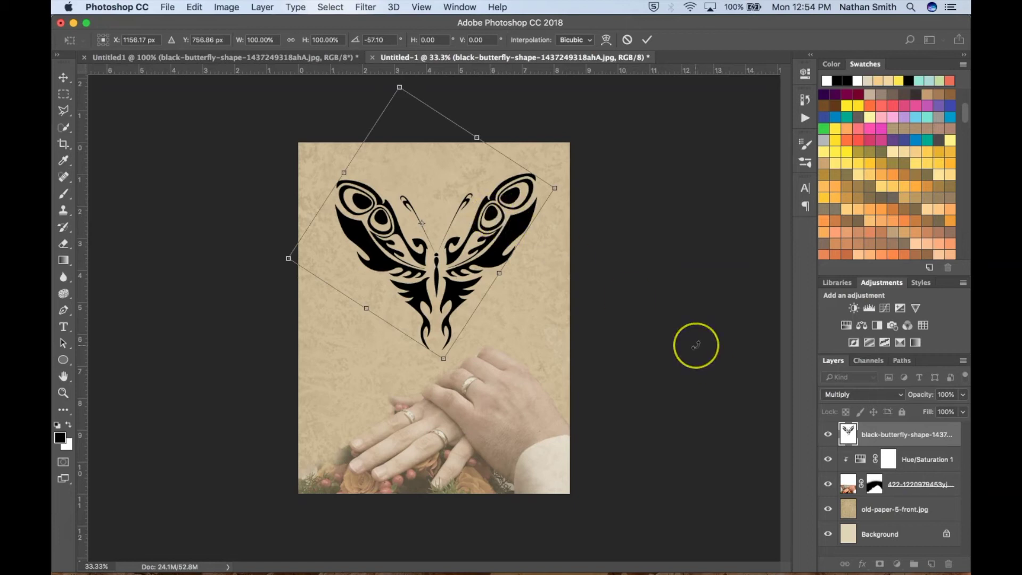
key("Return")
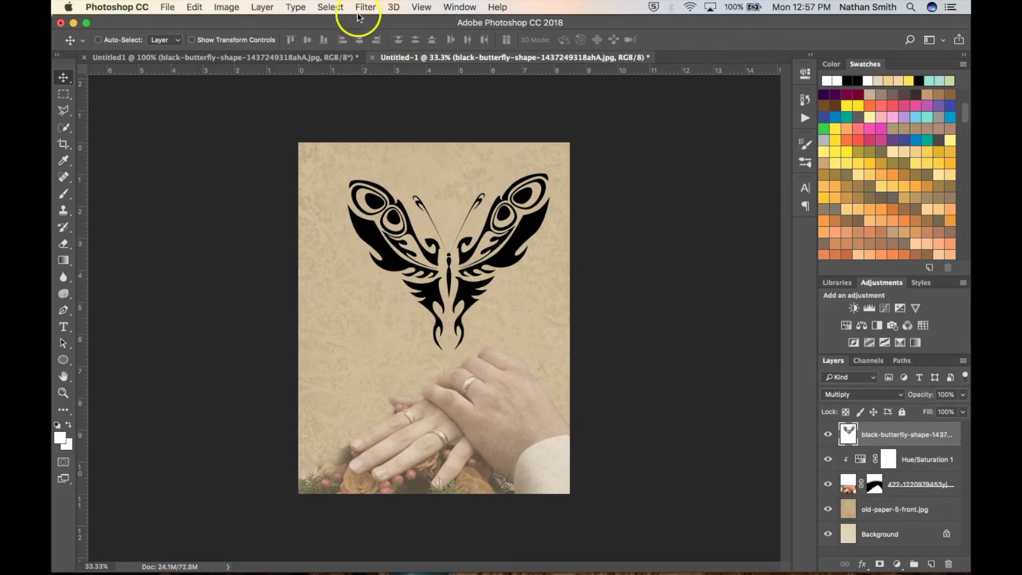
Add a vertical guide at 50% to mark the page centre
left_click(422, 7)
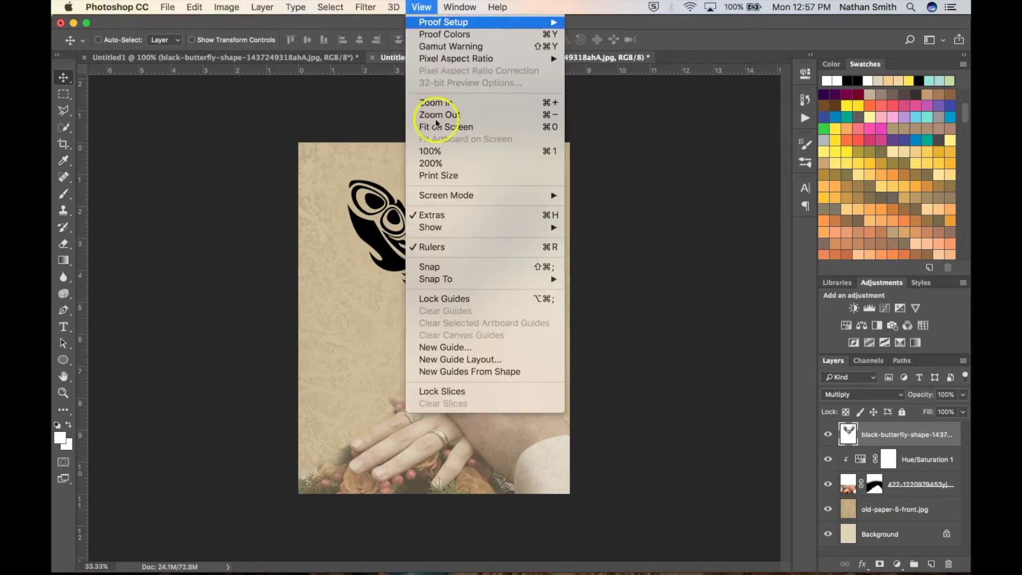
left_click(445, 346)
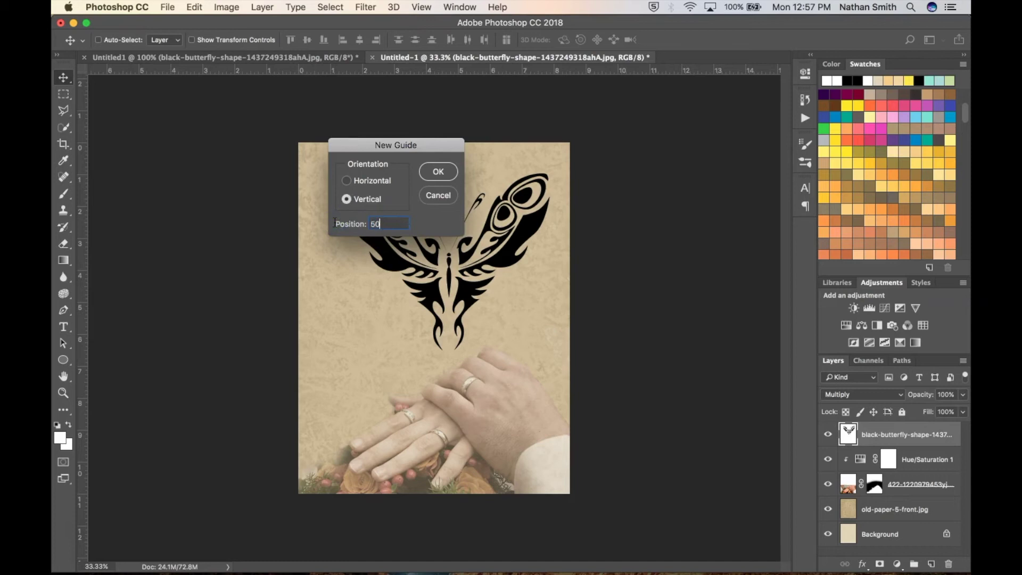
type("50%")
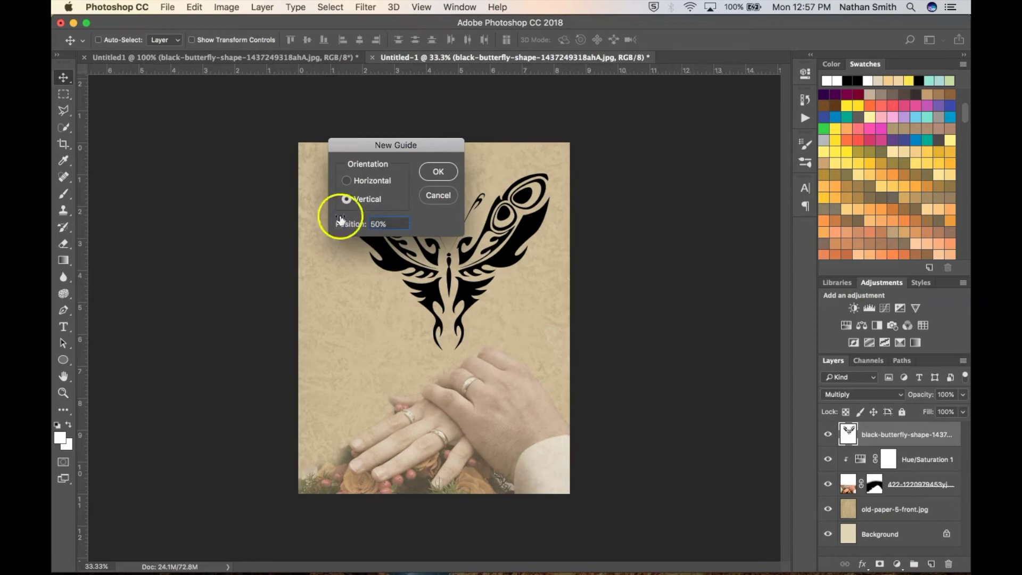
left_click(438, 171)
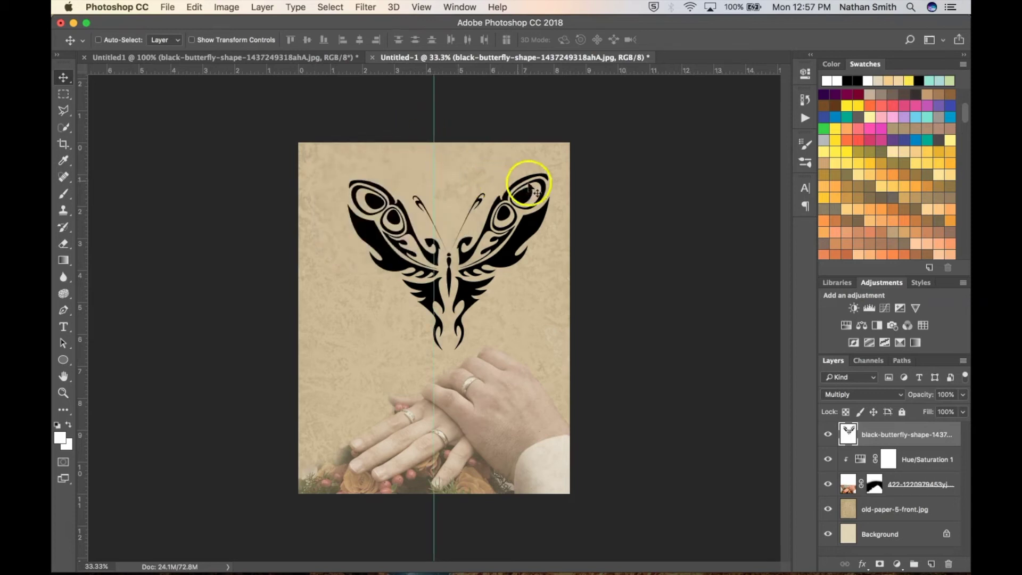
Move and slightly rotate the tribal butterfly onto the centre guide, then clear the guide
key("ctrl+t")
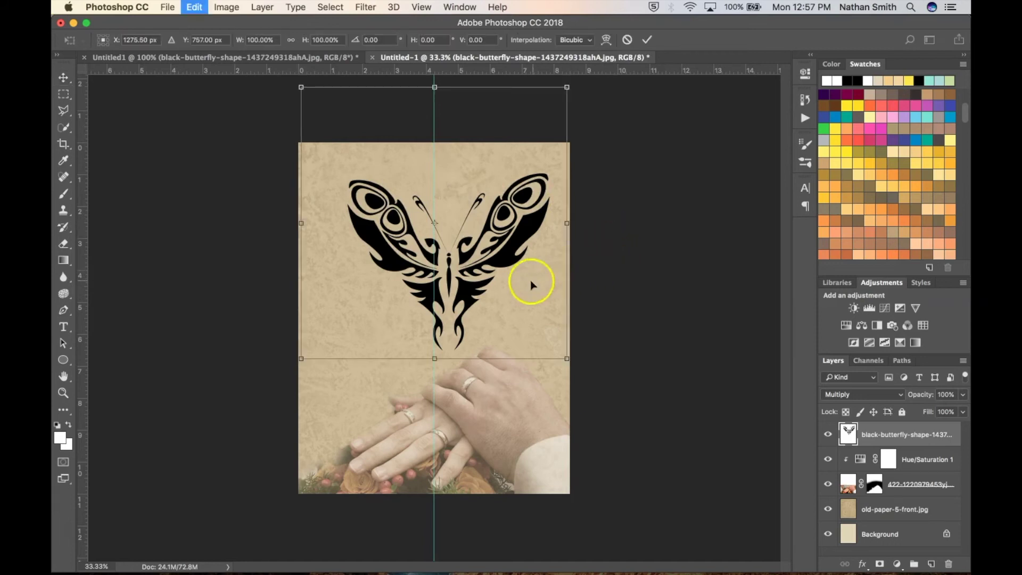
left_click_drag(517, 286, 504, 270)
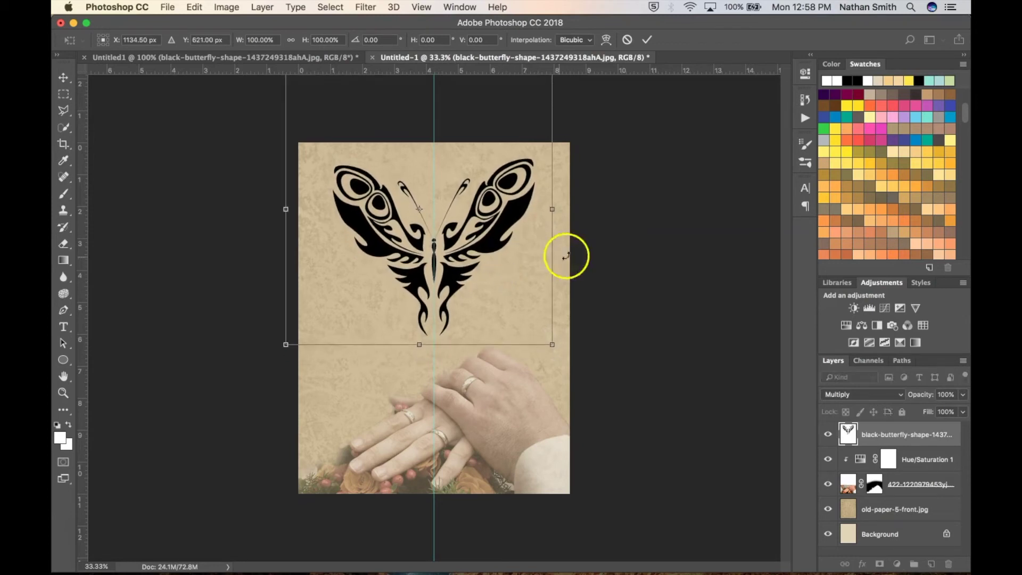
left_click_drag(583, 252, 532, 246)
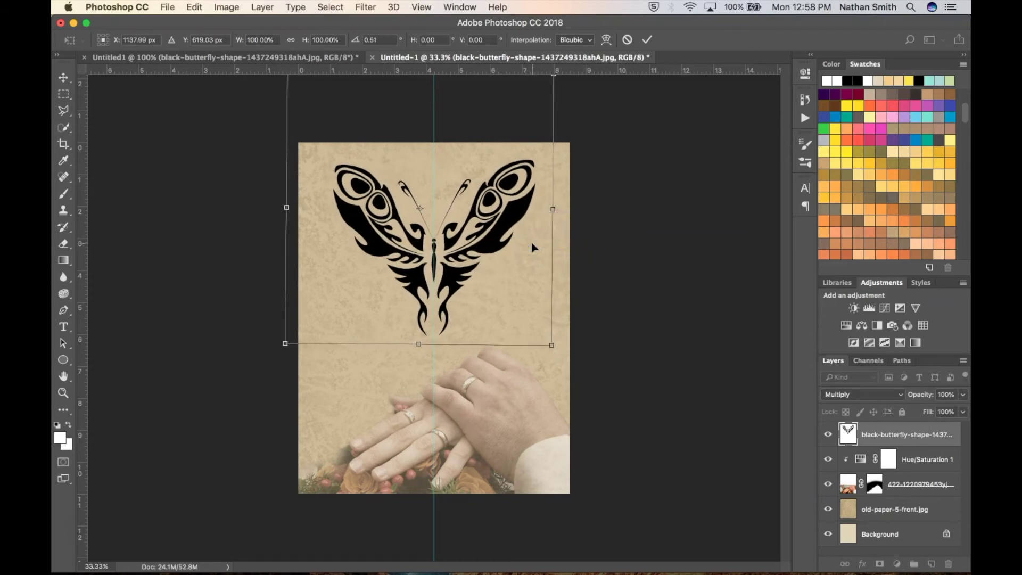
key("Return")
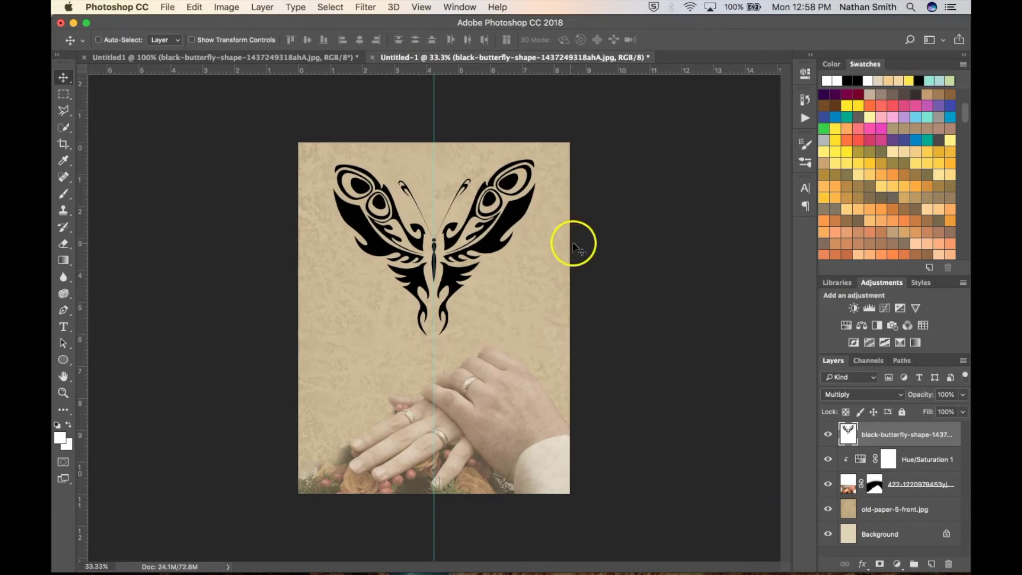
left_click(421, 6)
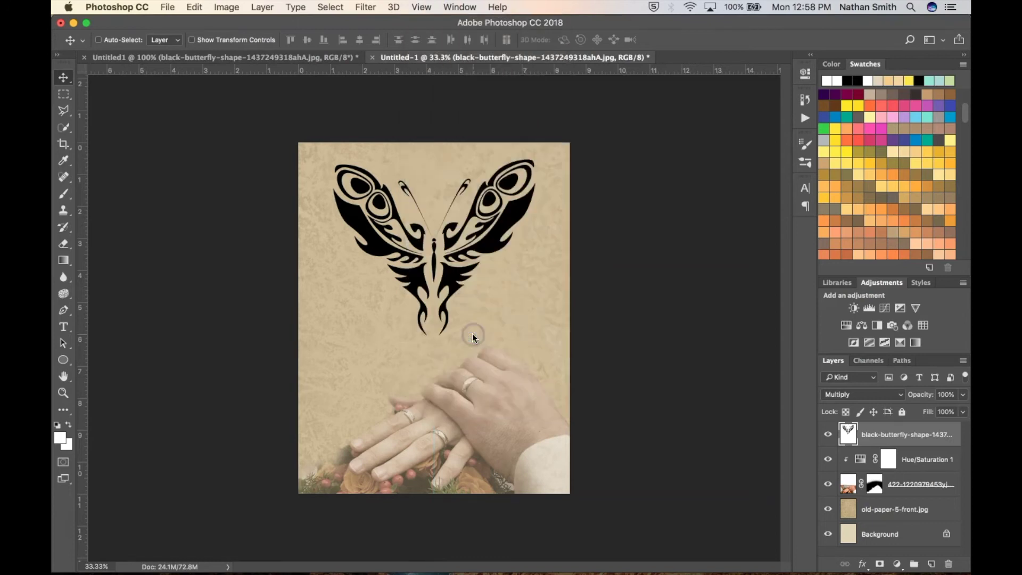
Lower the black butterfly layer's opacity partway
left_click(798, 352)
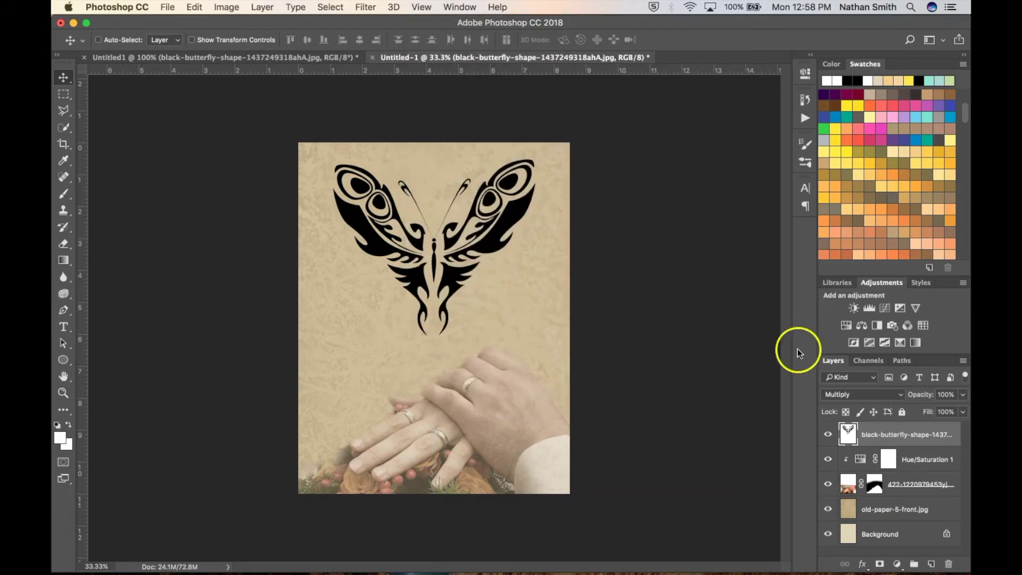
left_click(919, 397)
left_click_drag(919, 397, 882, 390)
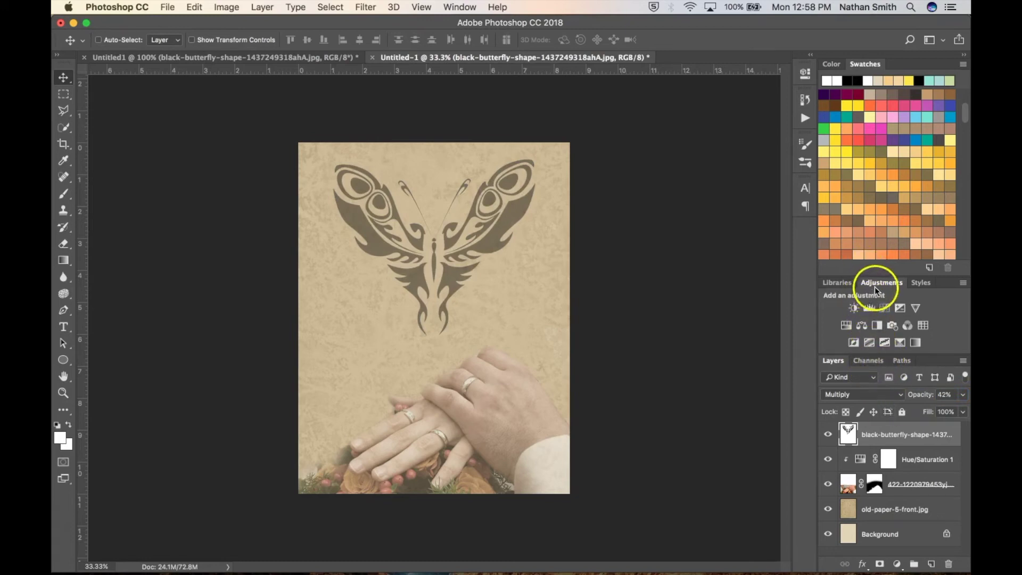
Add a clipped, colorized Hue/Saturation layer: Hue 47, Saturation 63, Lightness +31
left_click(845, 325)
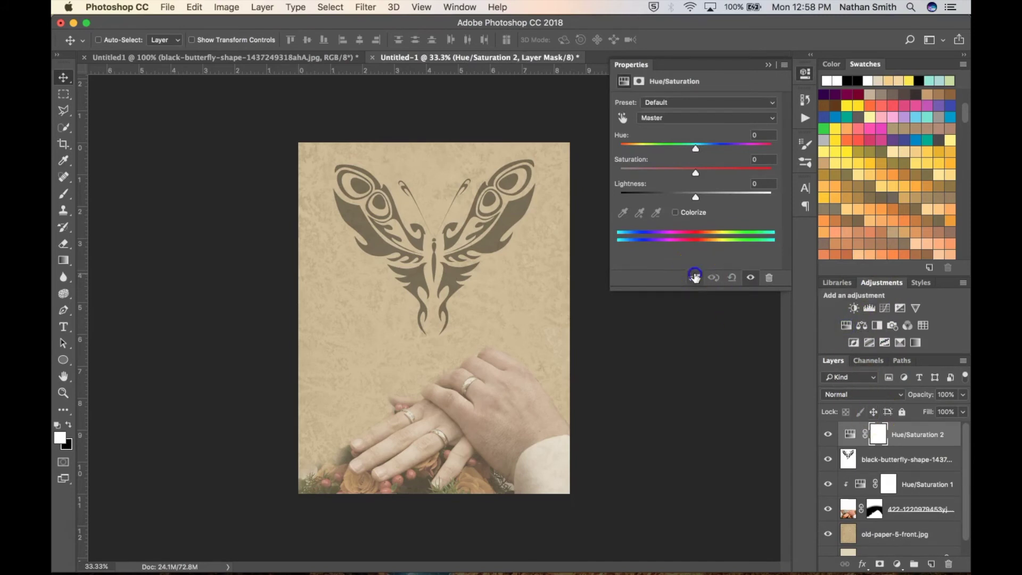
left_click(696, 277)
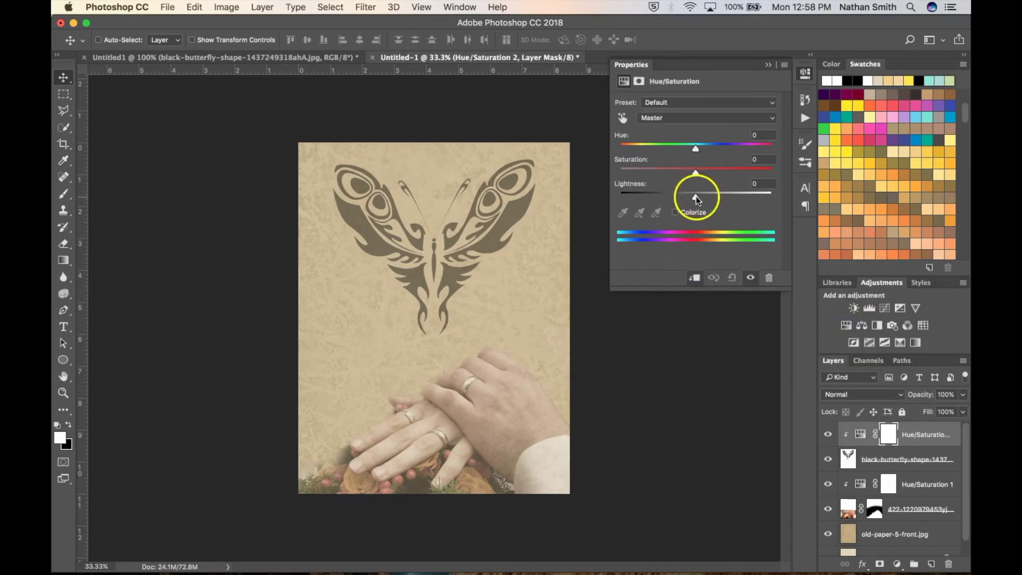
left_click_drag(695, 195, 710, 198)
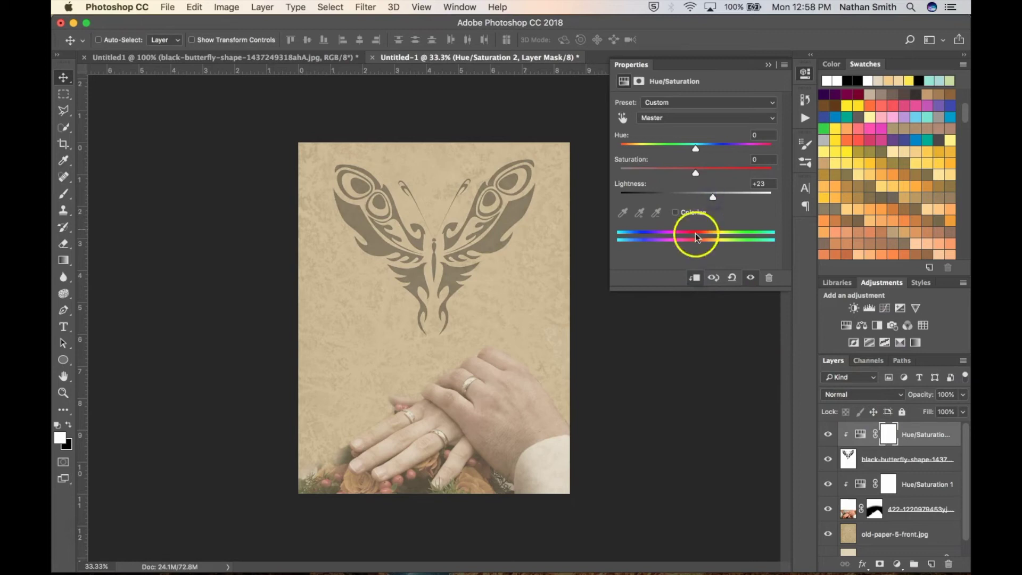
left_click(686, 214)
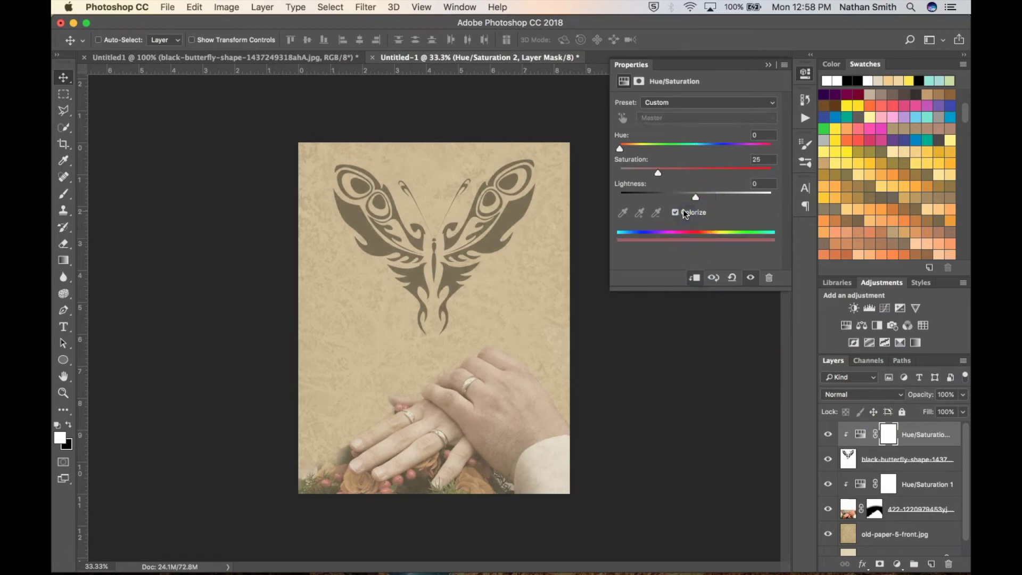
left_click_drag(694, 196, 712, 198)
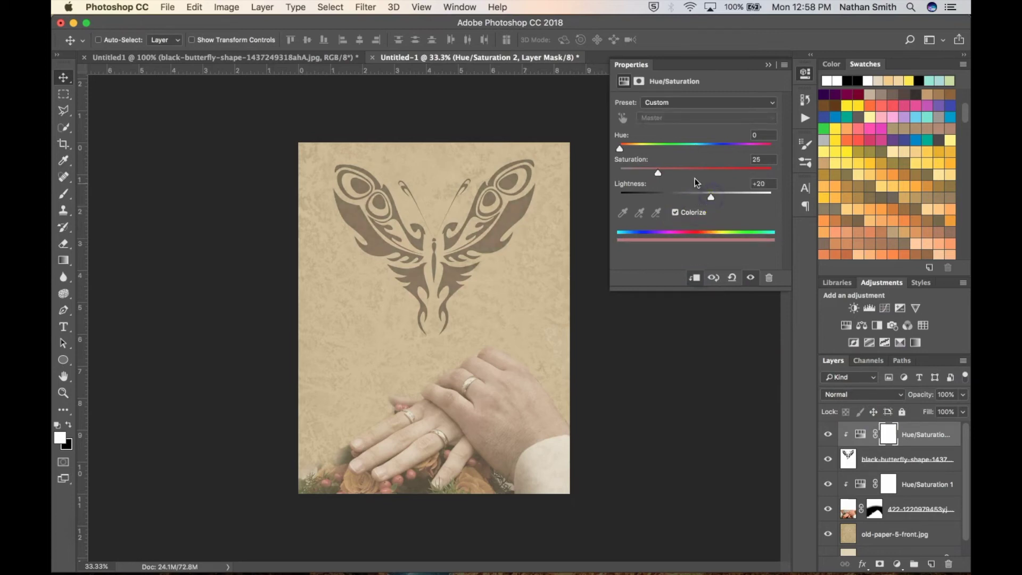
mouse_move(646, 143)
left_mouse_down()
mouse_move(621, 148)
mouse_move(634, 151)
left_mouse_up()
left_click_drag(704, 200, 704, 200)
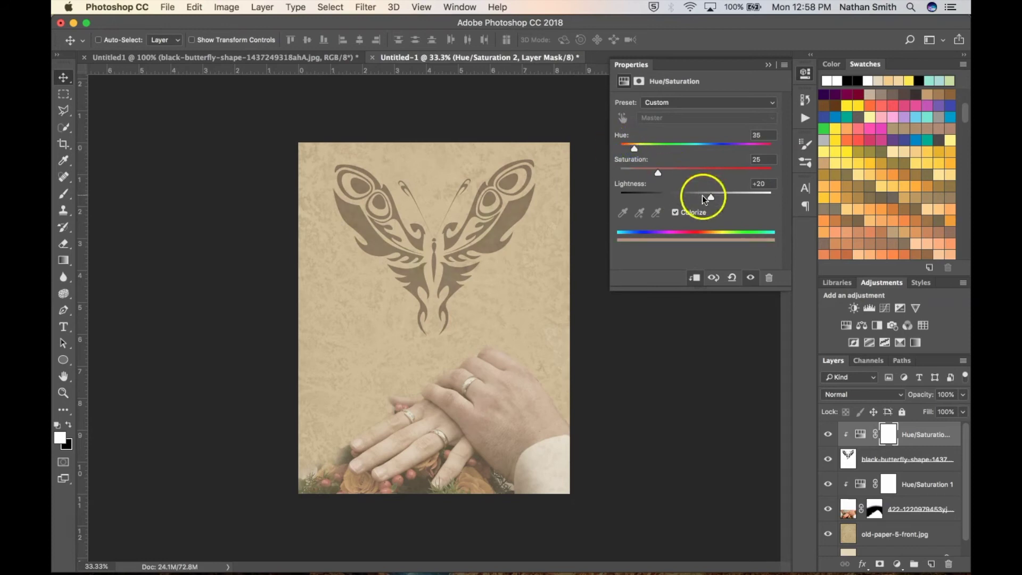
left_click_drag(656, 170, 717, 173)
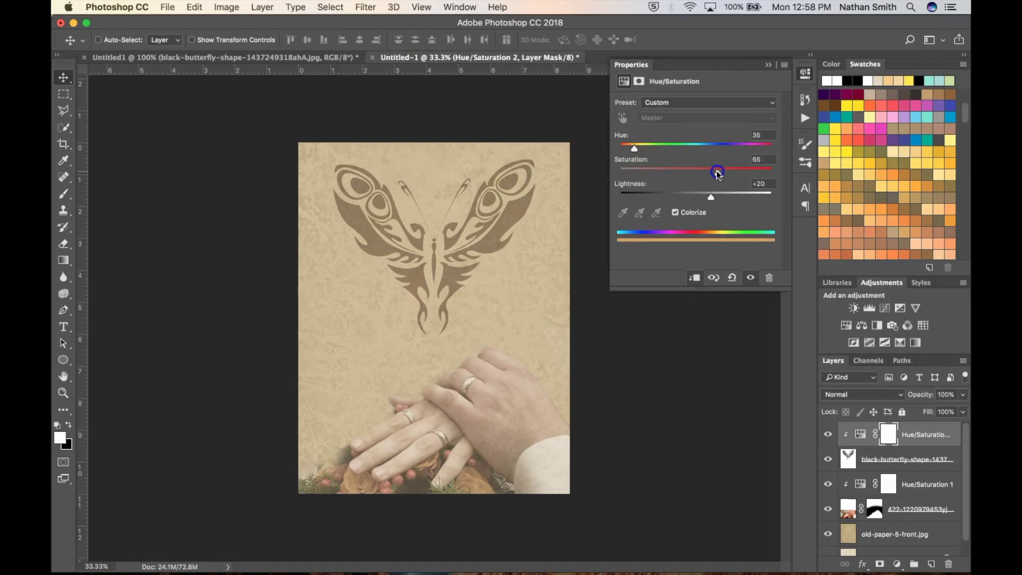
left_click_drag(634, 148, 638, 153)
mouse_move(720, 196)
left_mouse_down()
mouse_move(733, 196)
mouse_move(720, 197)
left_mouse_up()
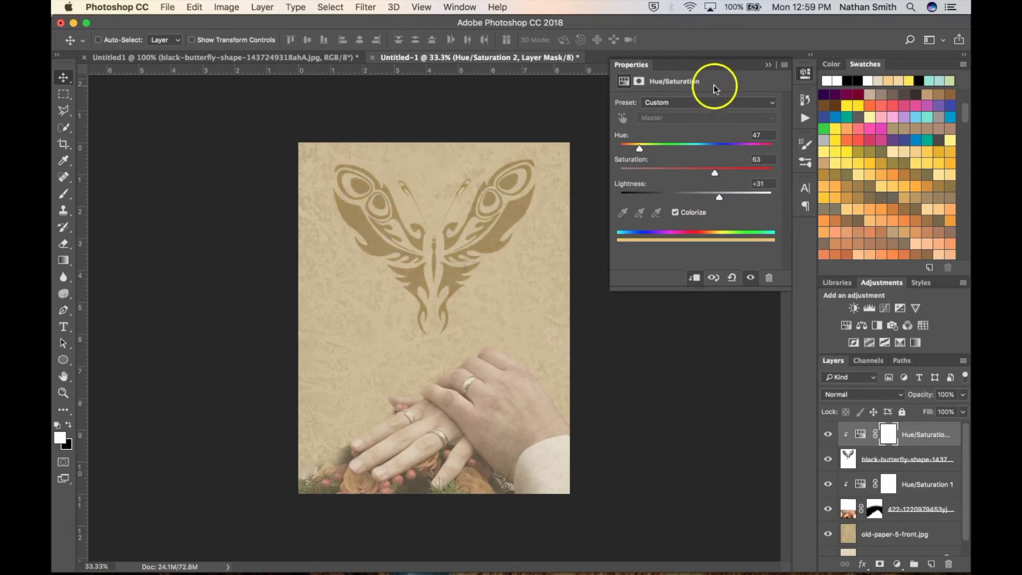
left_click(765, 64)
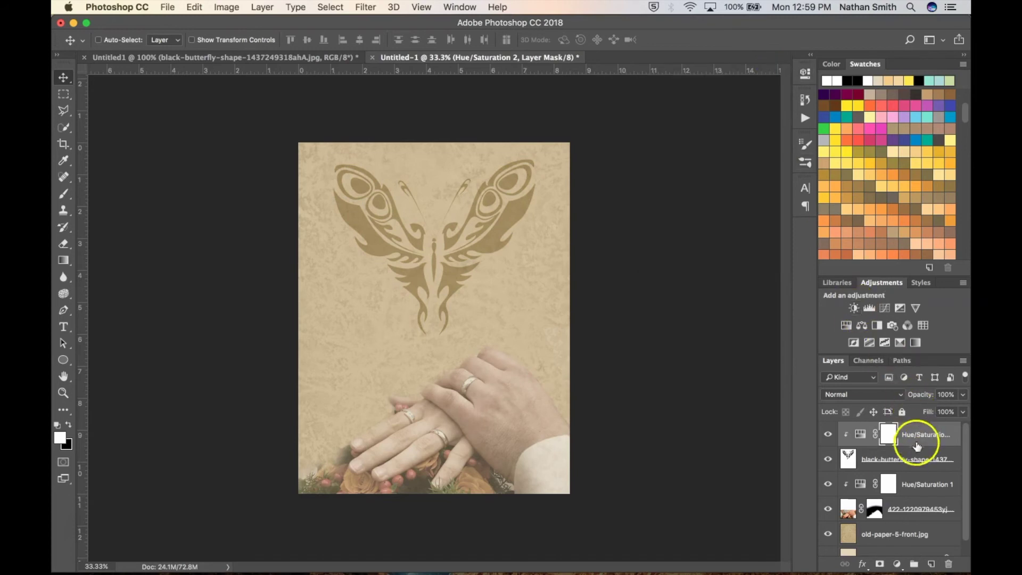
Set the tribal butterfly layer's opacity to 25% and return to the Untitled1 document
left_click(910, 457)
left_click_drag(926, 398, 917, 397)
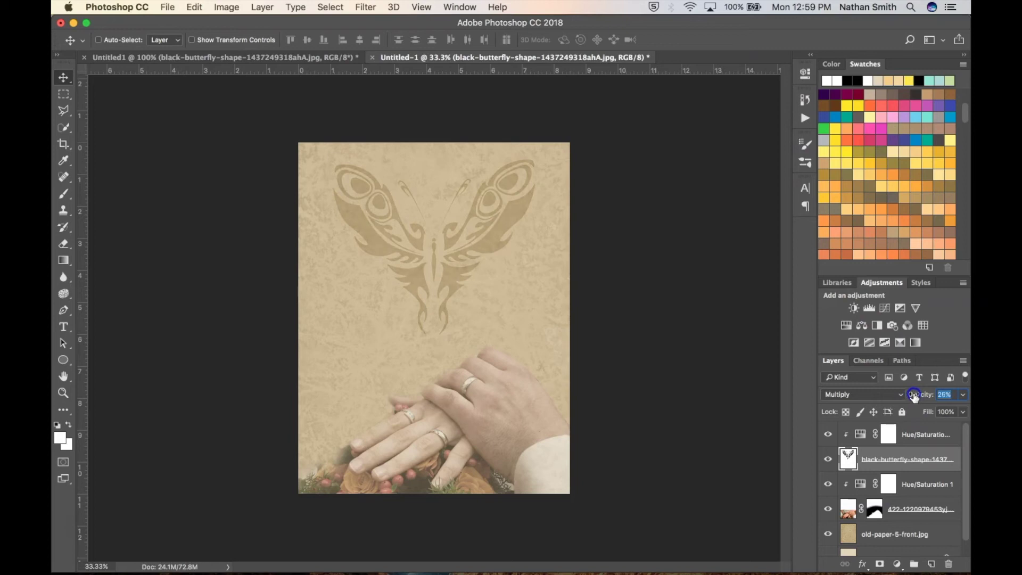
left_click(330, 61)
left_click(295, 56)
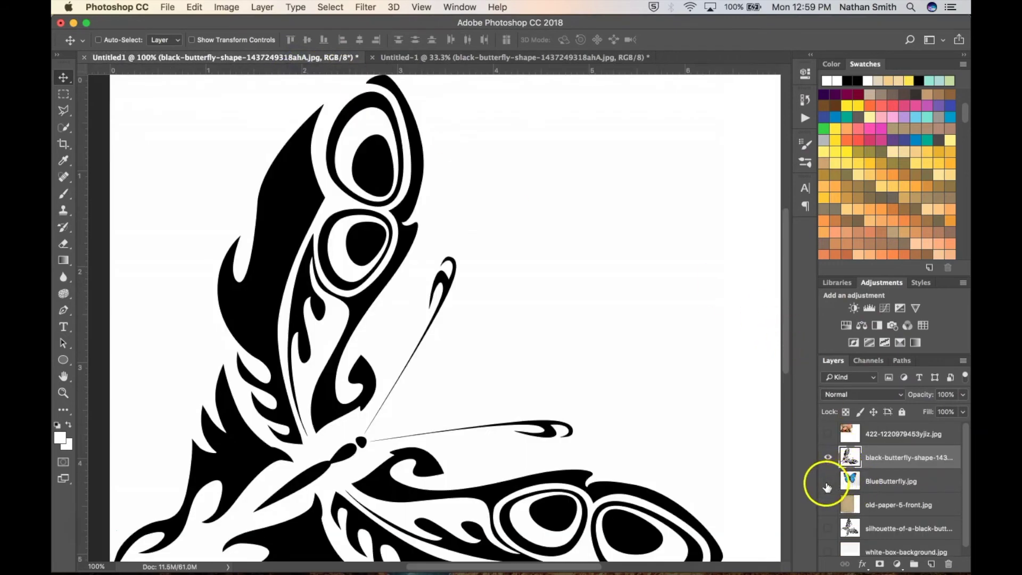
Show the BlueButterfly layer in Untitled1 and drag it into the Untitled-1 invitation
left_click(828, 483, "alt")
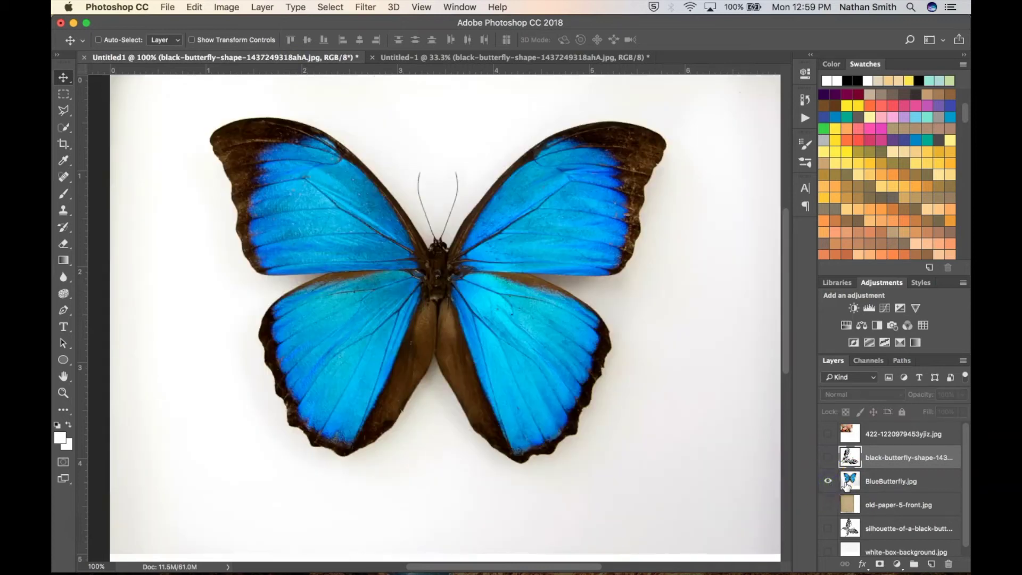
left_click_drag(847, 484, 431, 322)
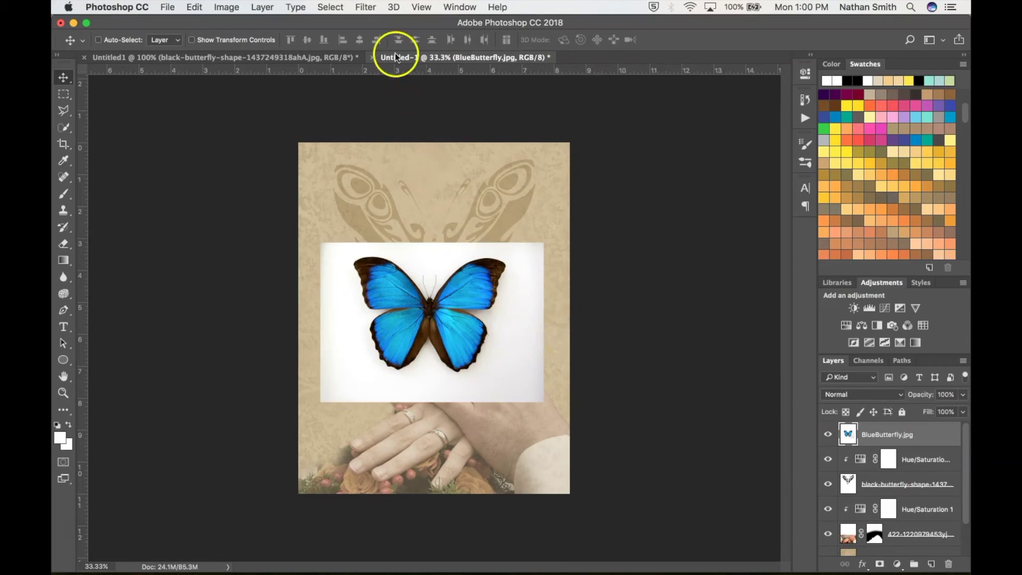
Select the white background with Color Range at lower Fuzziness, delete it, and deselect
left_click(325, 7)
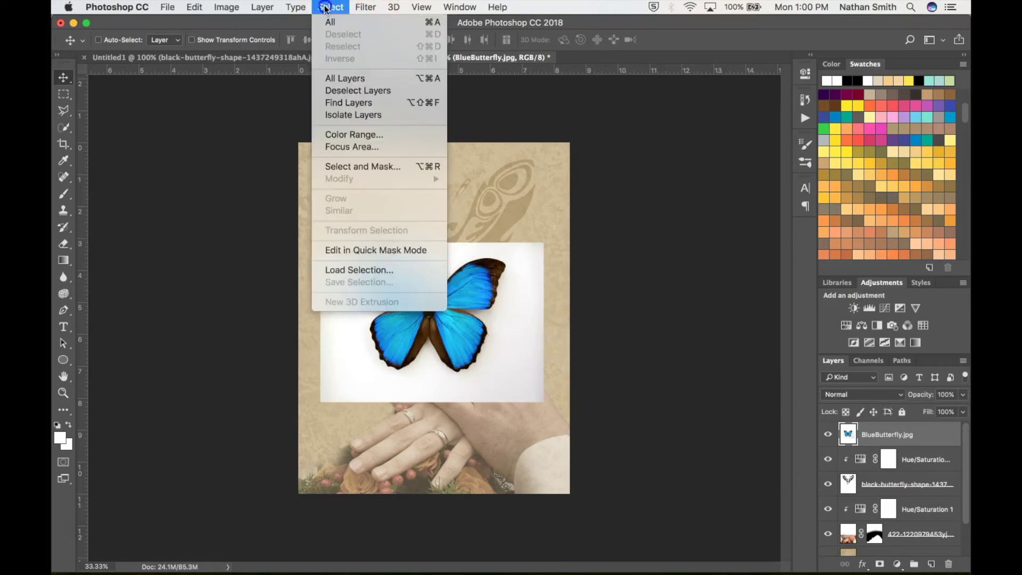
left_click(350, 135)
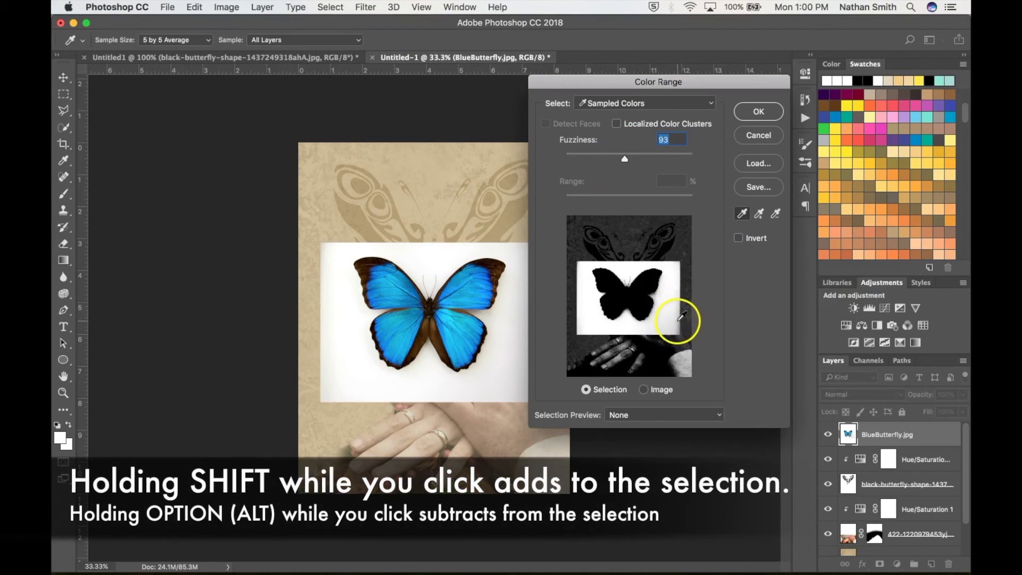
left_click(674, 312, "shift")
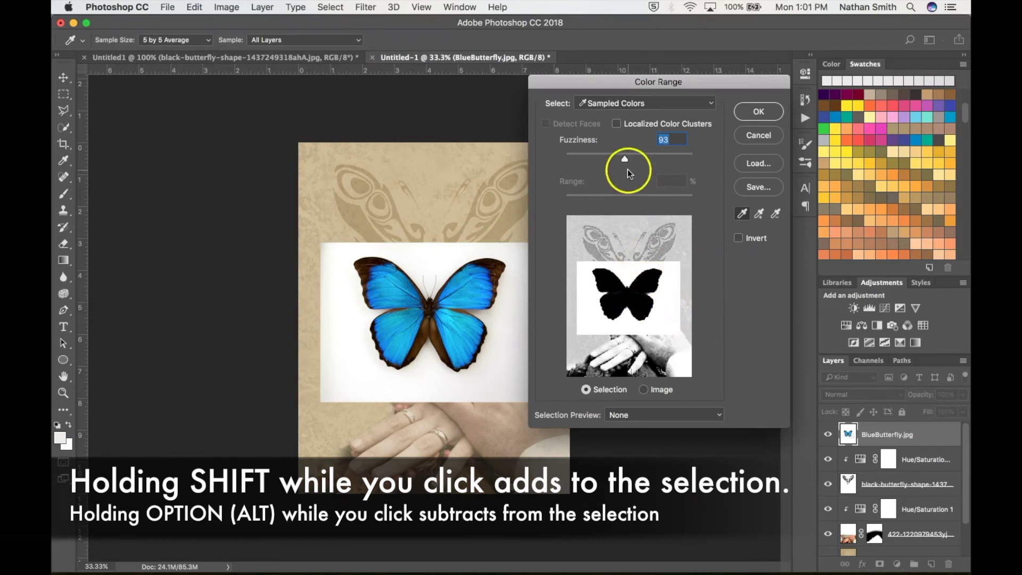
left_click_drag(623, 161, 589, 164)
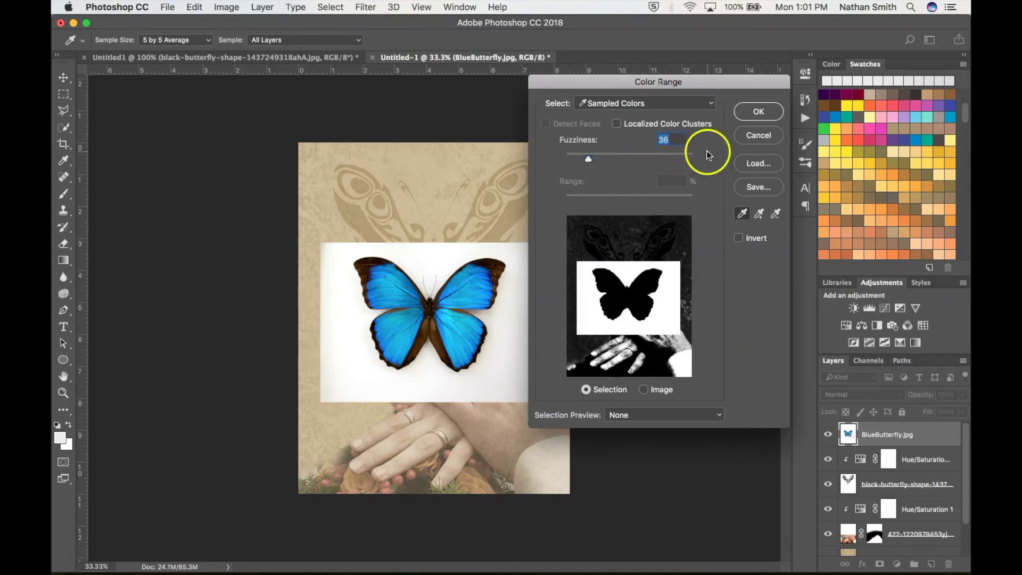
left_click(748, 111)
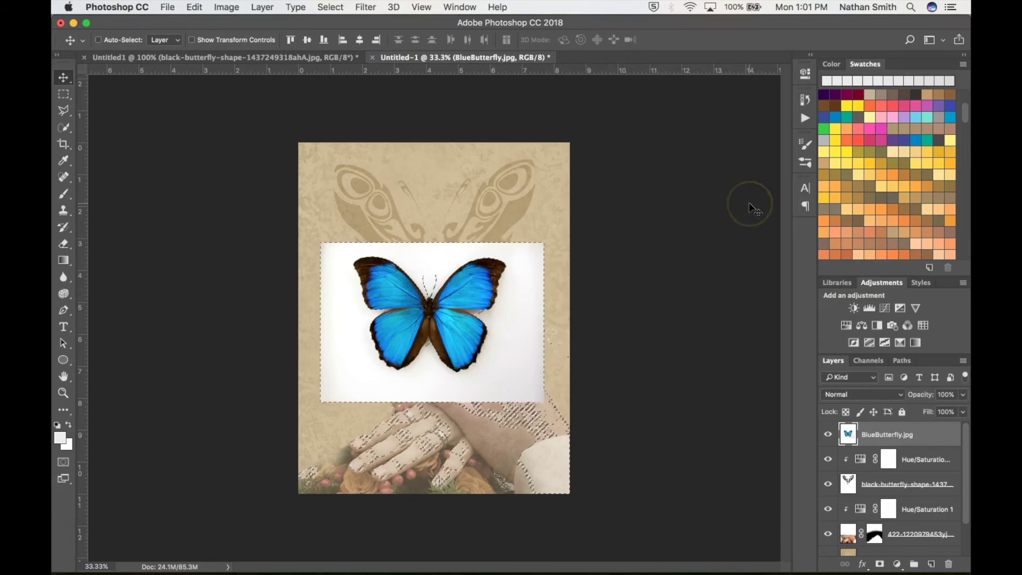
key("Delete")
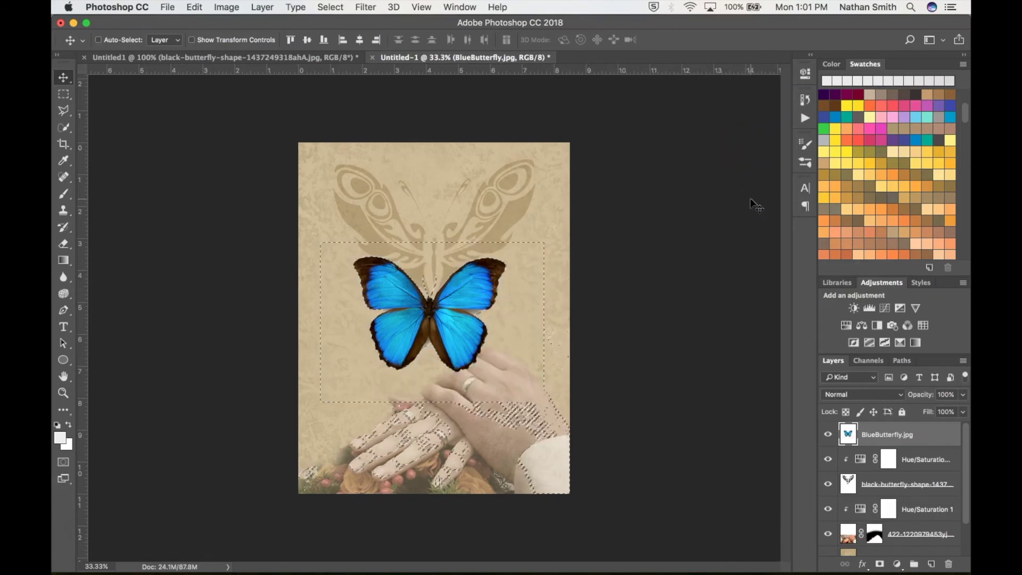
key("super+d")
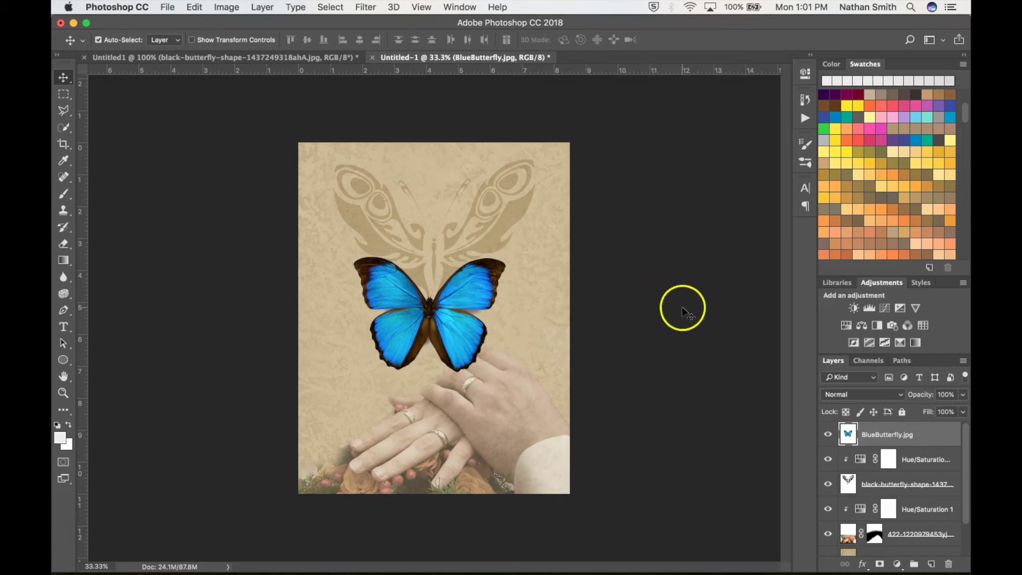
key("super+t")
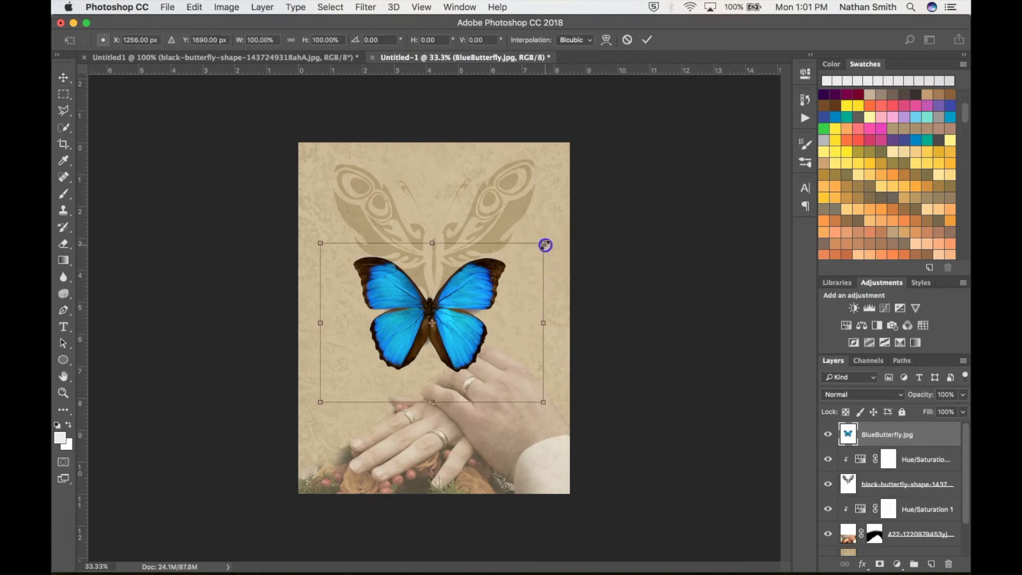
Scale the blue butterfly to about 29% and place it just below the tribal butterfly
left_click_drag(545, 245, 447, 322)
left_click(441, 321)
left_click(496, 316)
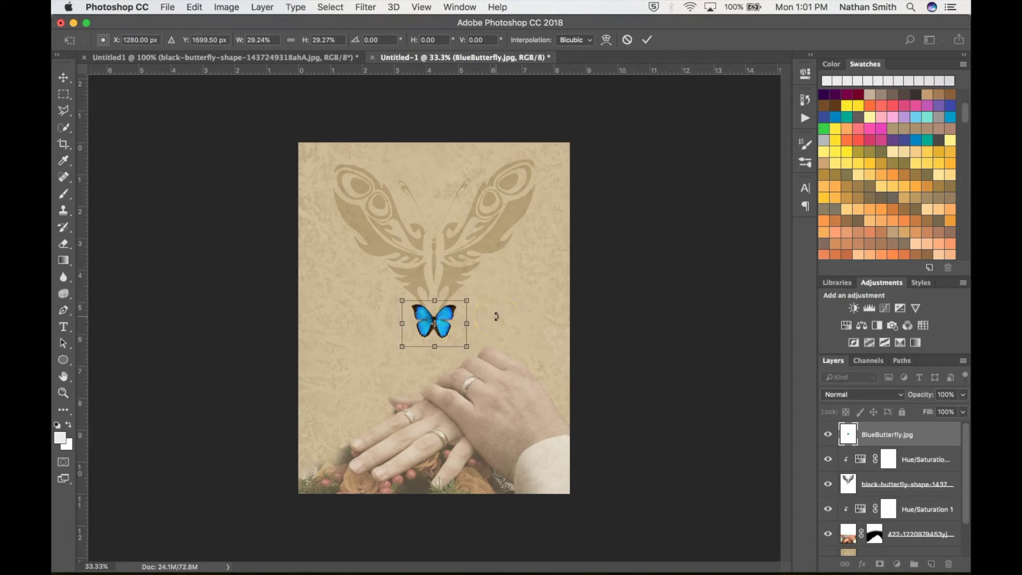
key("Return")
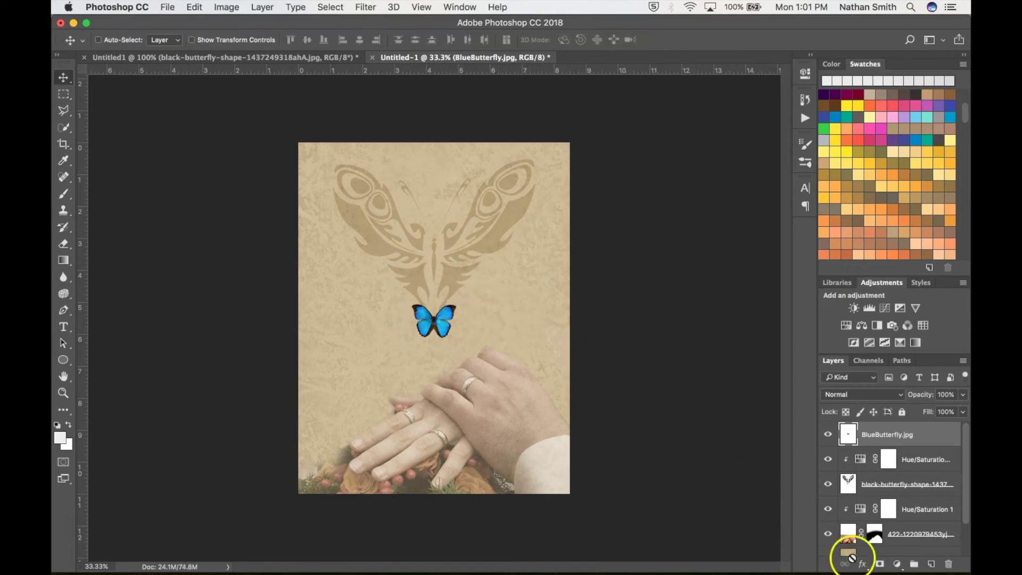
Add a drop shadow to the blue butterfly with distance 52 px and size 51 px
left_click(862, 564)
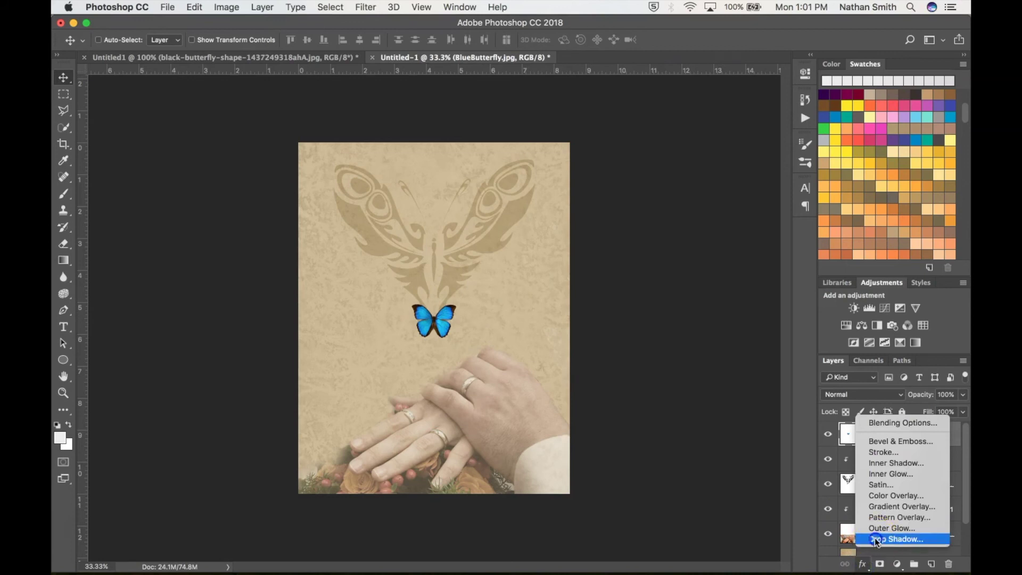
left_click(877, 539)
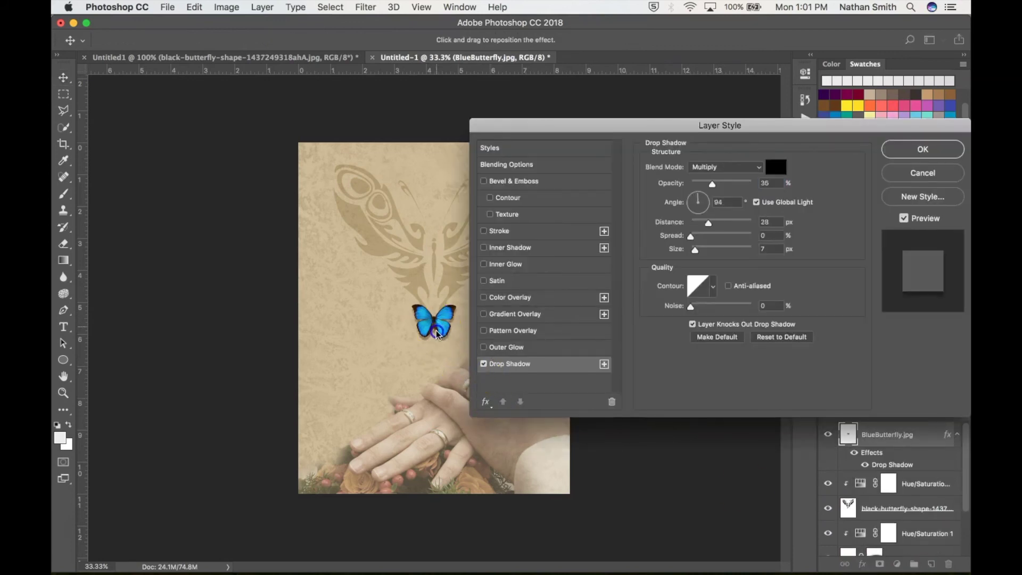
left_click_drag(436, 330, 436, 333)
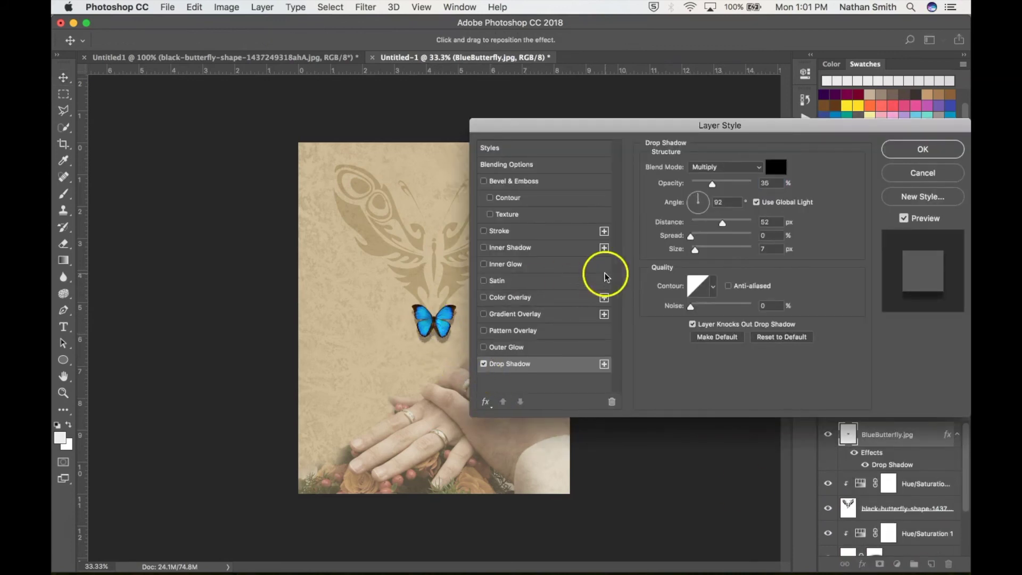
left_click_drag(693, 254, 709, 243)
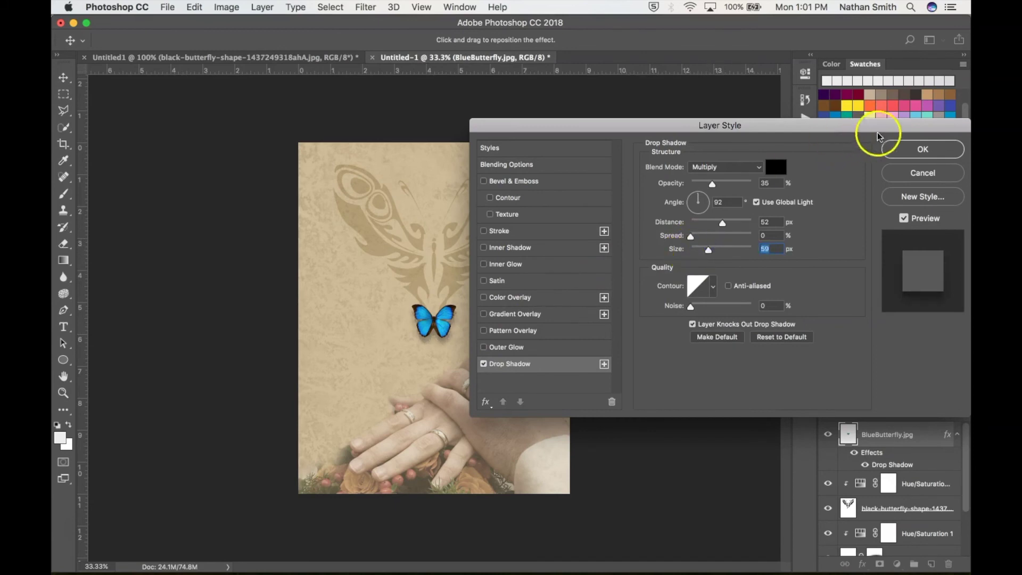
left_click(913, 150)
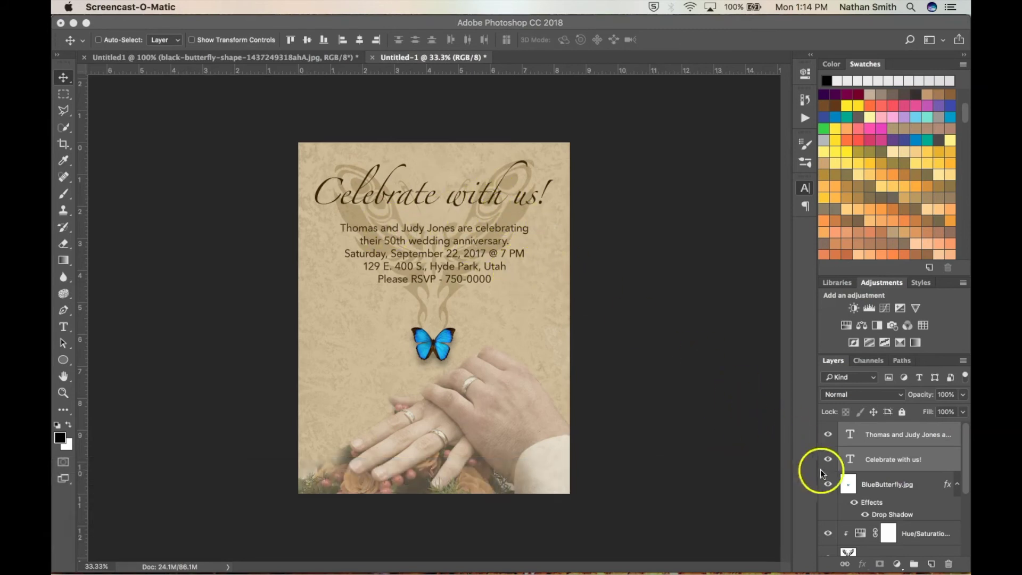
scroll(826, 477, "down", 3)
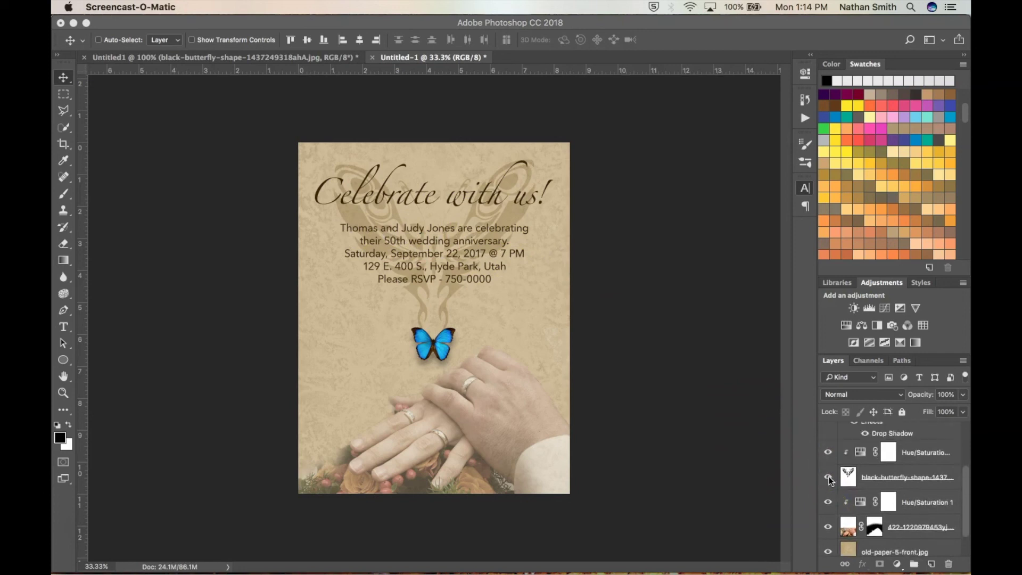
Select the tribal butterfly layer, enlarge it, and move it higher up the page
left_click(851, 471)
left_click(828, 477)
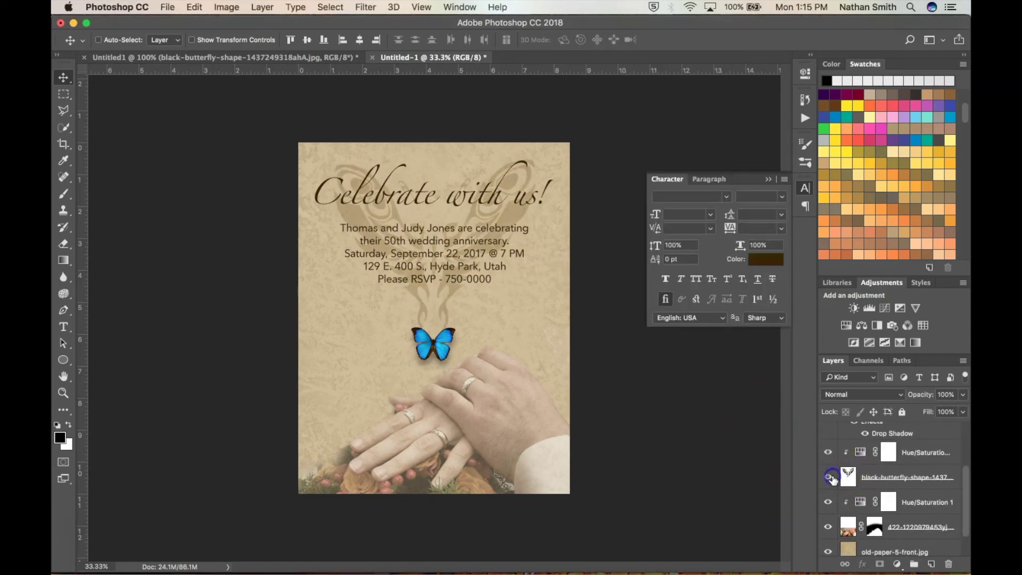
left_click(829, 477)
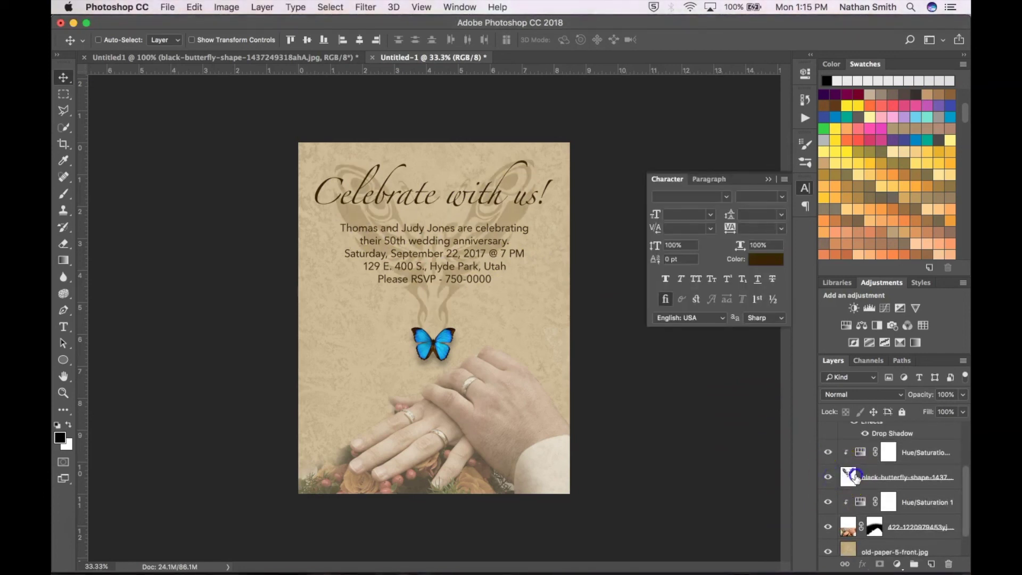
left_click(854, 475)
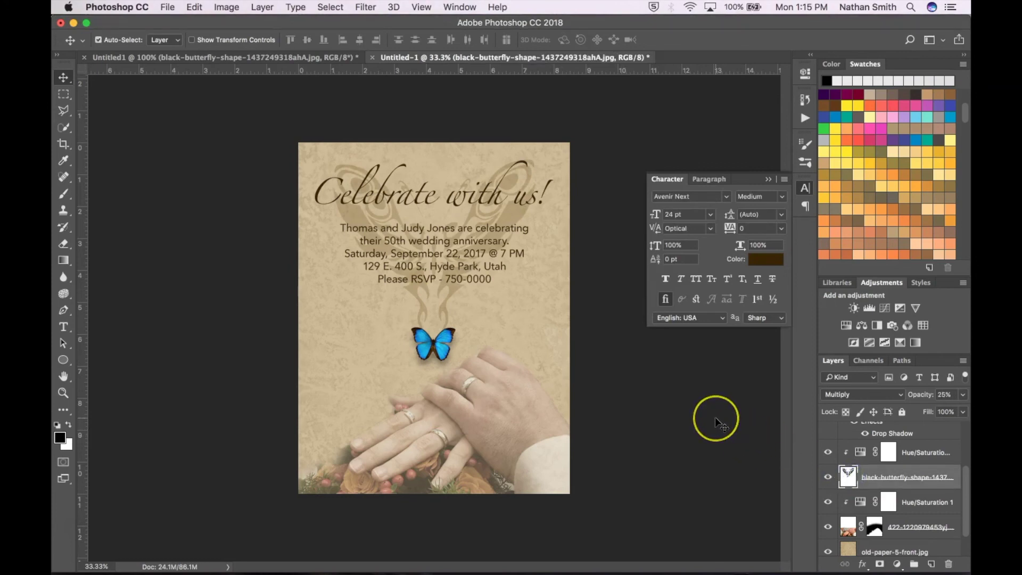
key("ctrl+t")
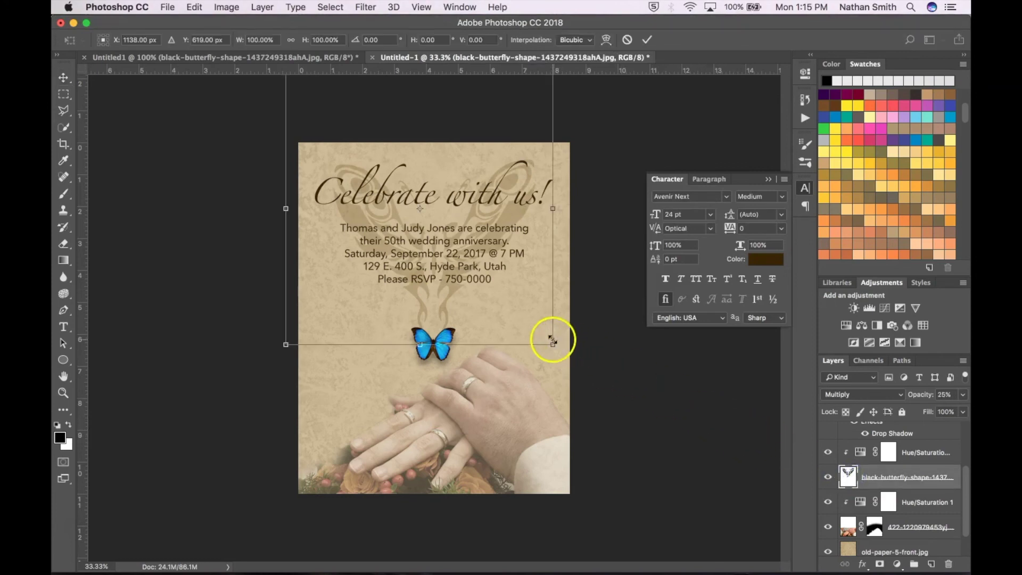
left_click_drag(553, 346, 588, 380)
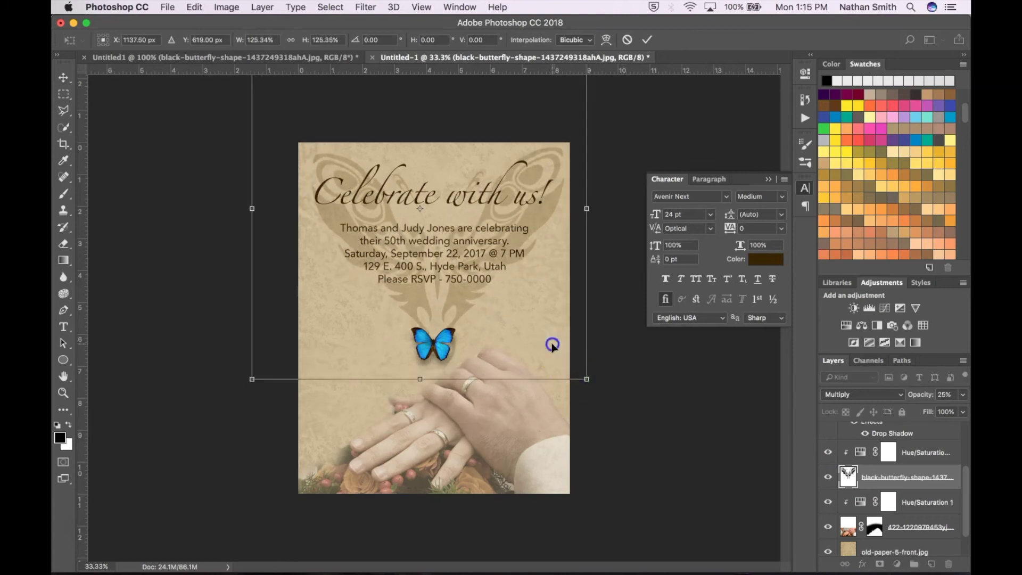
left_click_drag(551, 344, 548, 342)
key("Return")
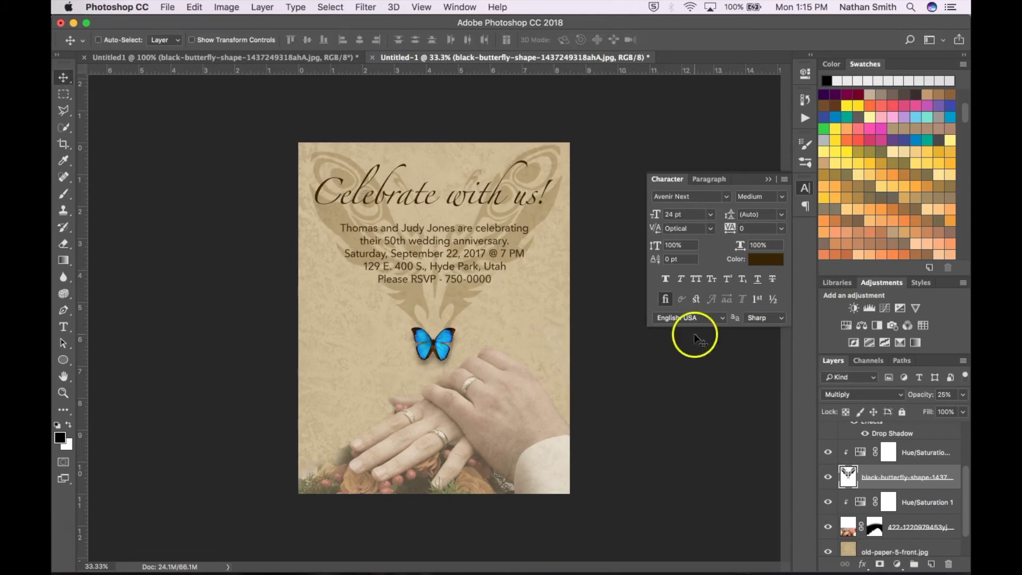
Fade the tribal butterfly layer's opacity to 14%
left_click_drag(919, 395, 914, 397)
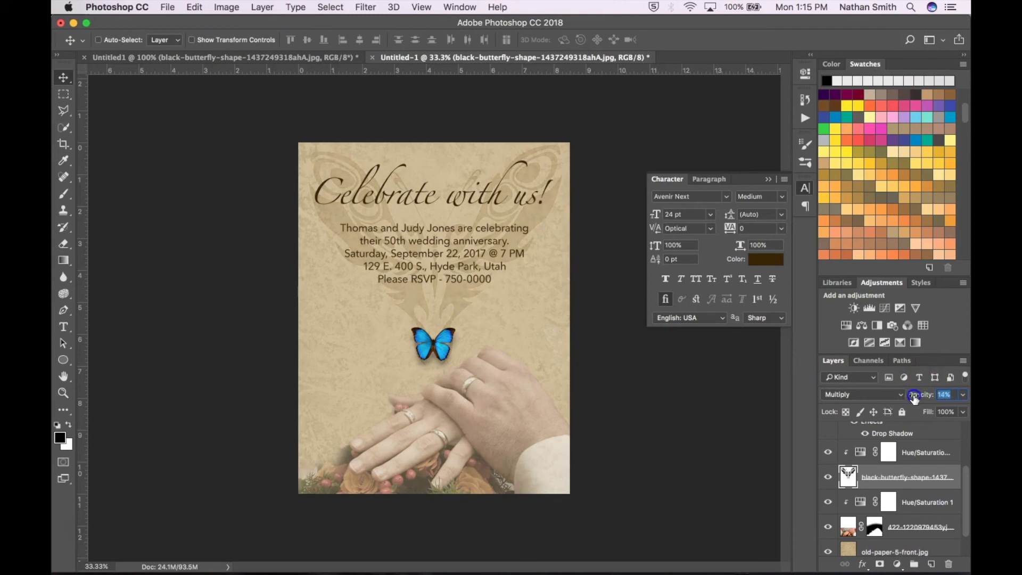
left_click_drag(914, 398, 913, 398)
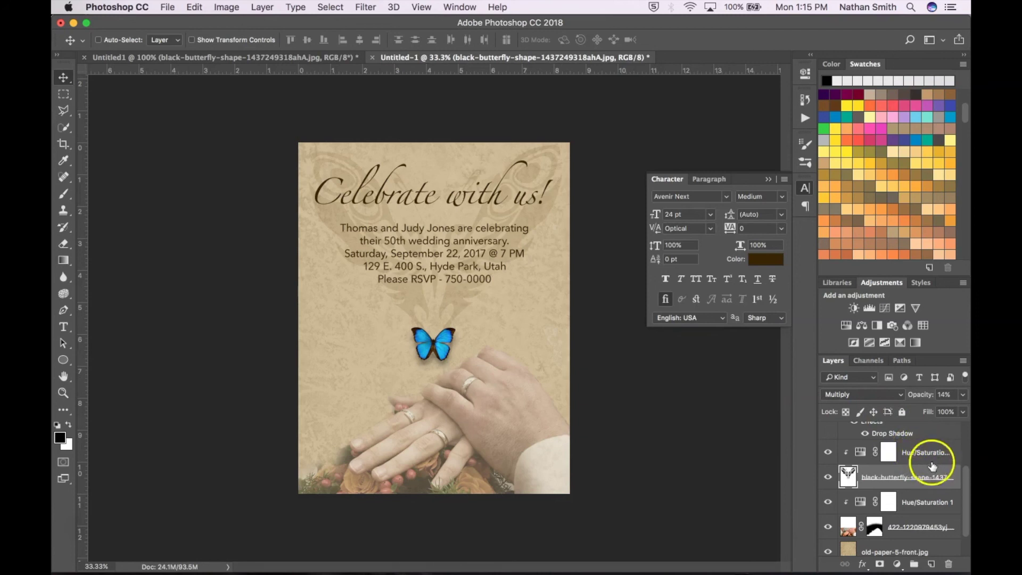
scroll(921, 445, "up", 3)
Transform the 'Celebrate with us!' title and details text layers together, moving them slightly lower
left_click(888, 459)
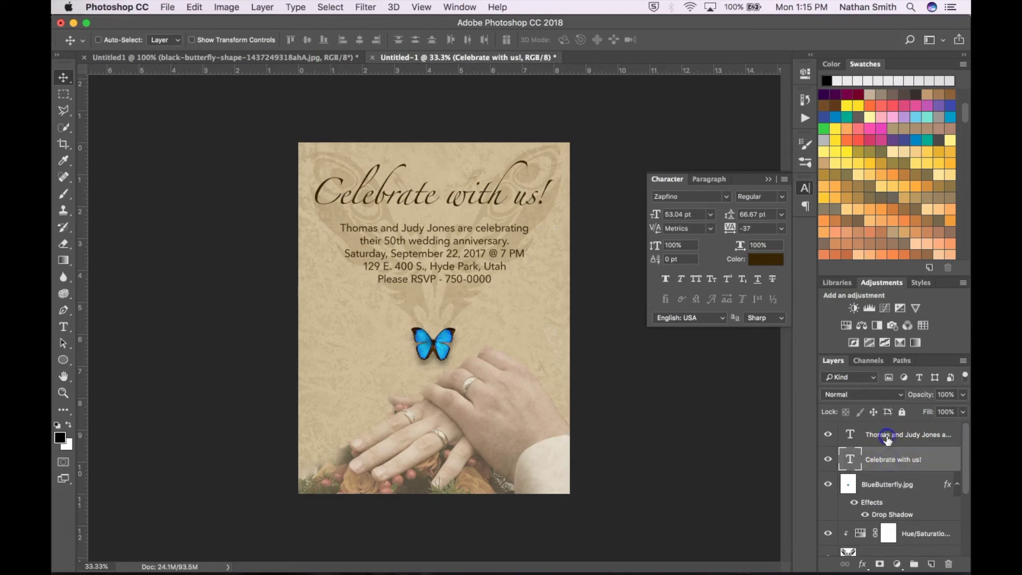
left_click(887, 435, "shift")
key("super")
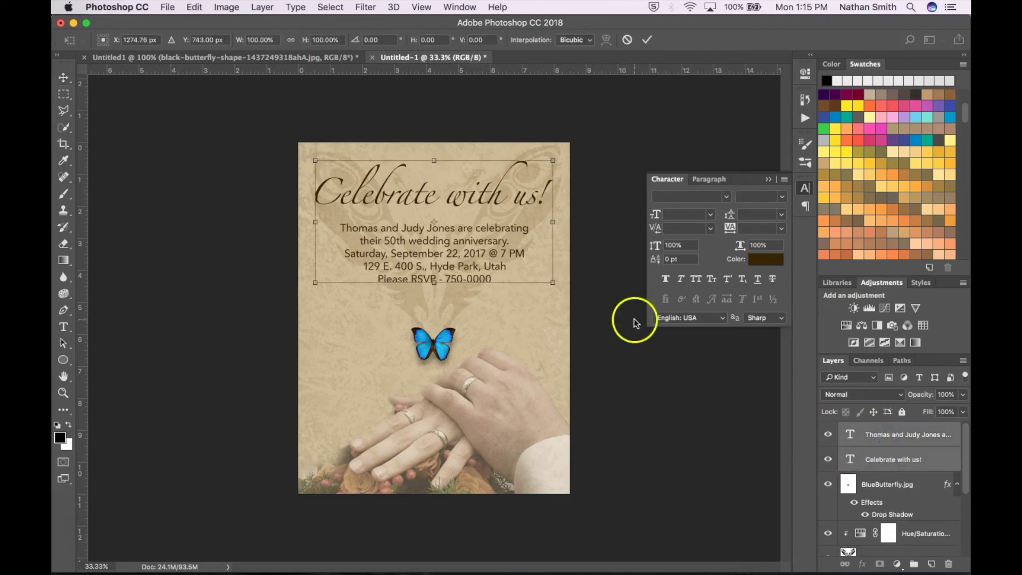
left_click_drag(503, 245, 502, 269)
key("Return")
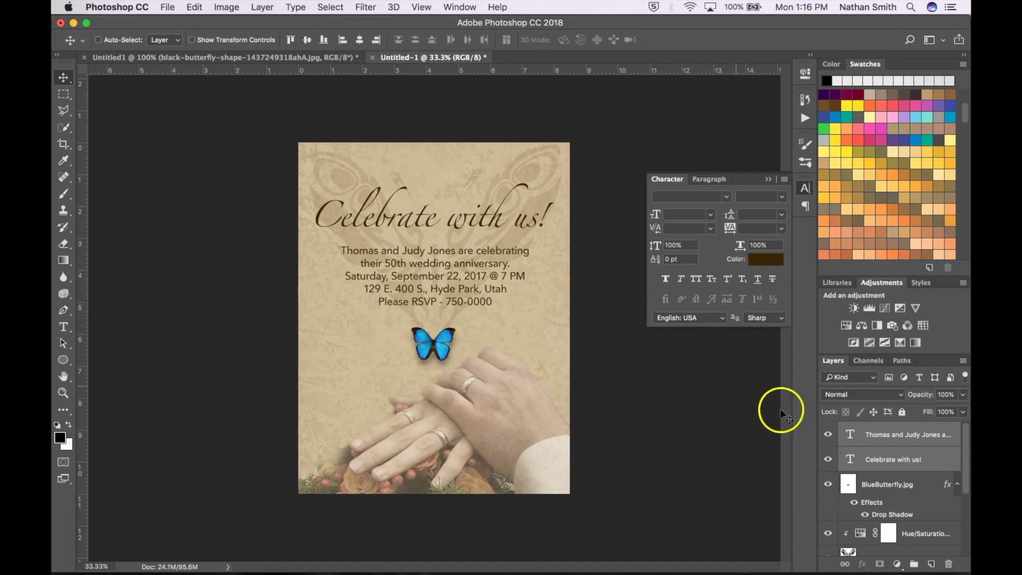
Stamp all visible layers into a new Layer 1 above the top text layer
left_click(886, 435)
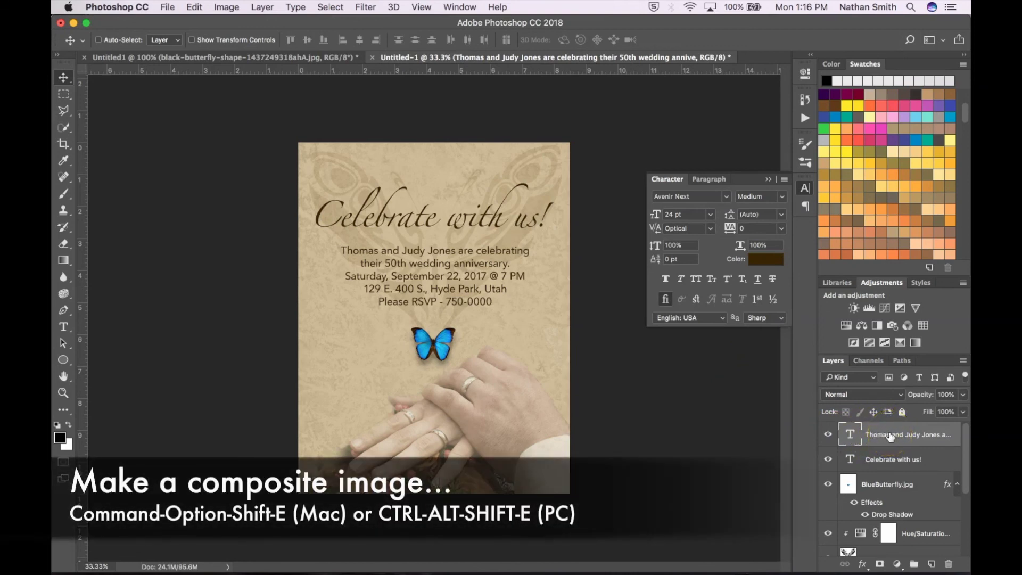
key("super")
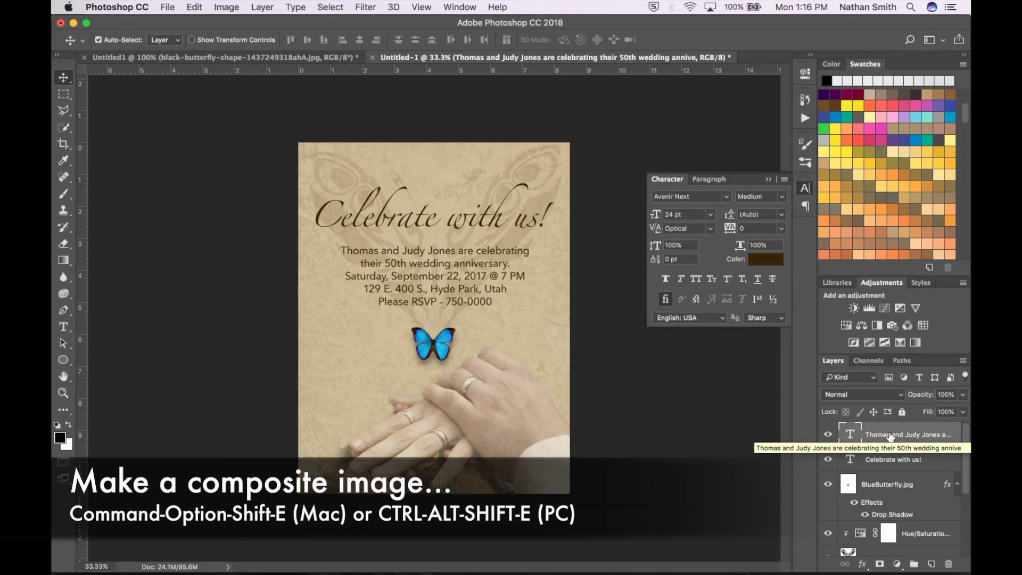
key("super+alt+shift+e")
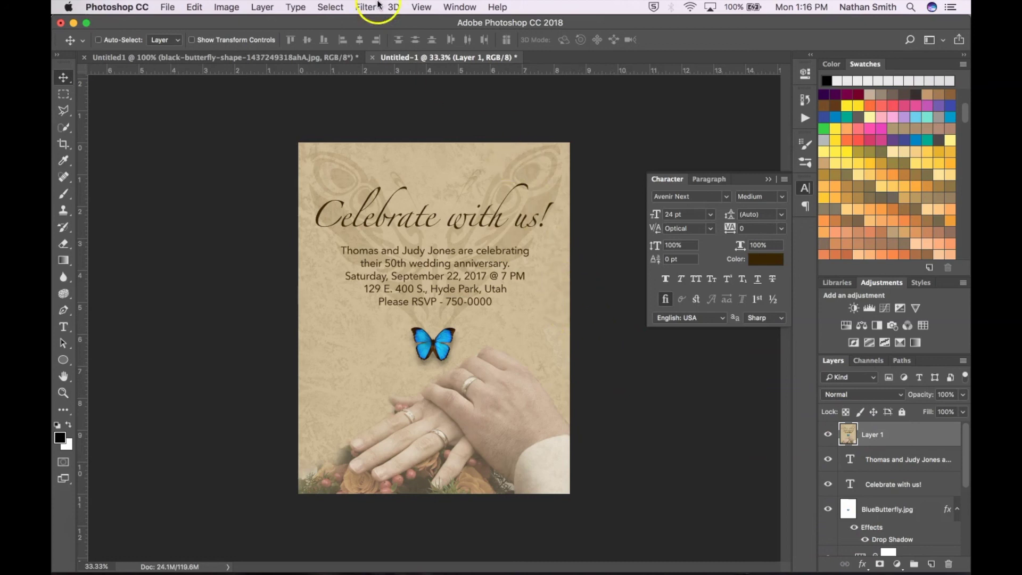
In the Camera Raw Filter, raise Highlights and add a -21 post-crop vignette with vignette highlights at 0
left_click(366, 6)
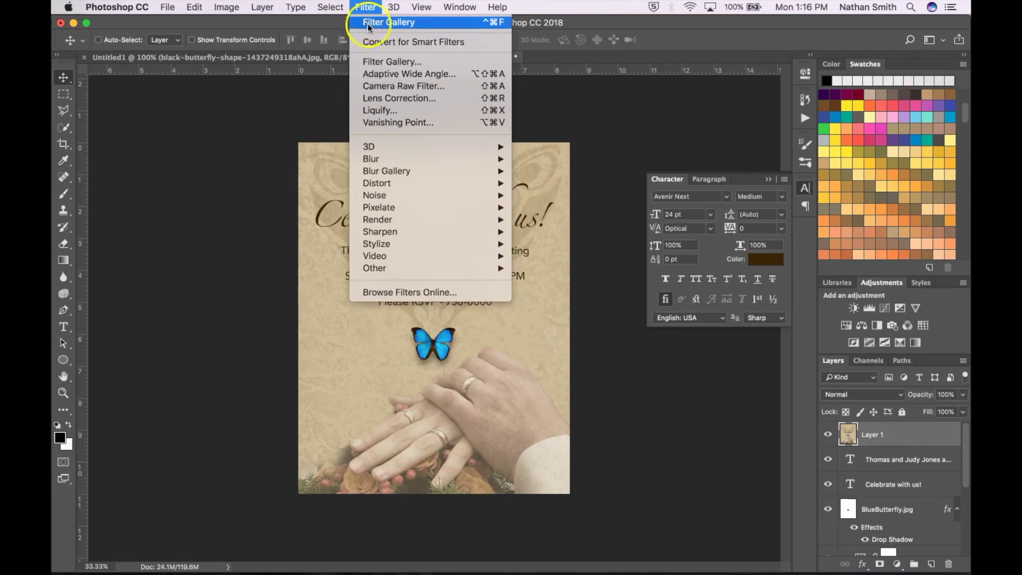
left_click(377, 86)
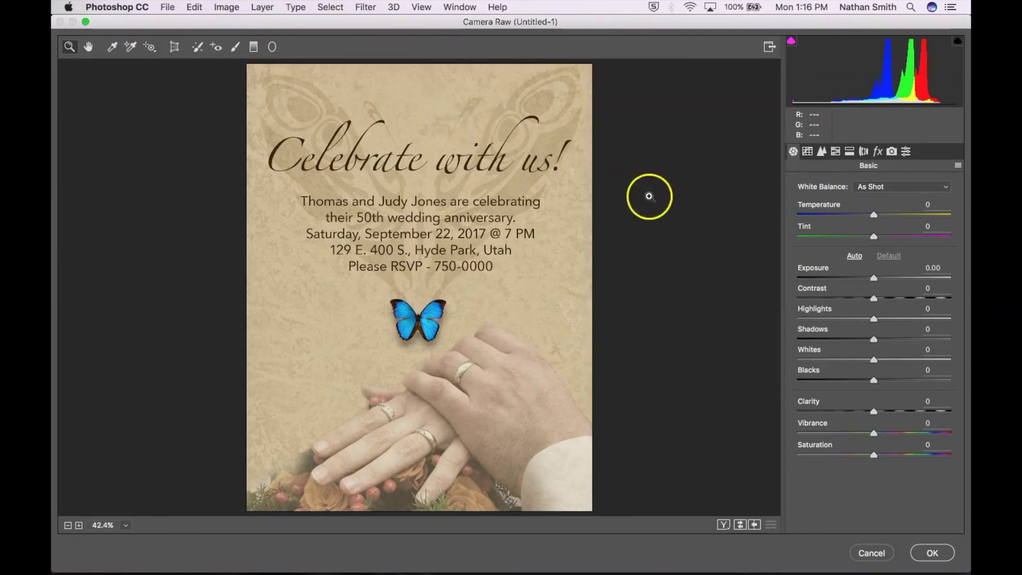
left_click_drag(923, 110, 954, 81)
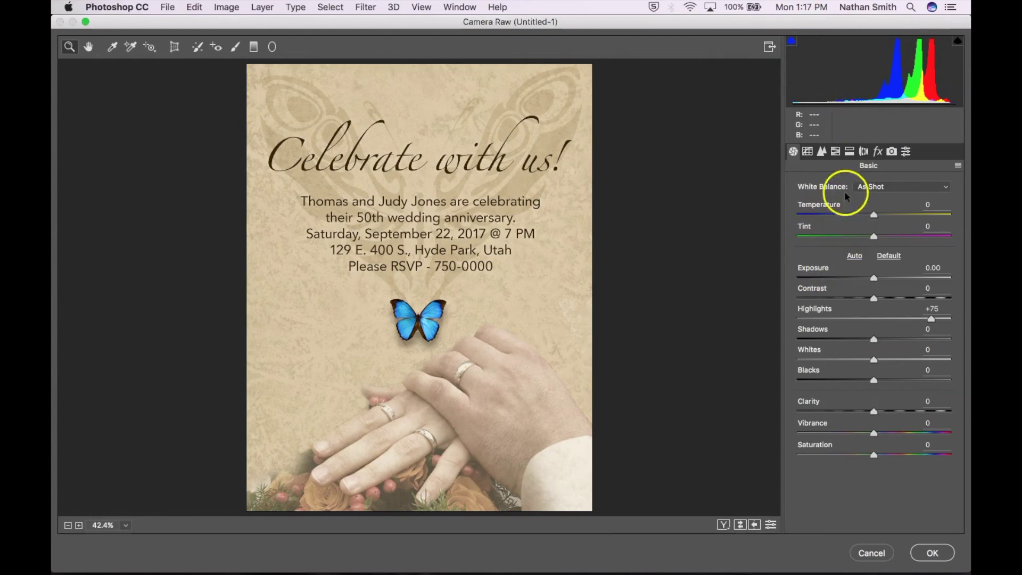
left_click(877, 150)
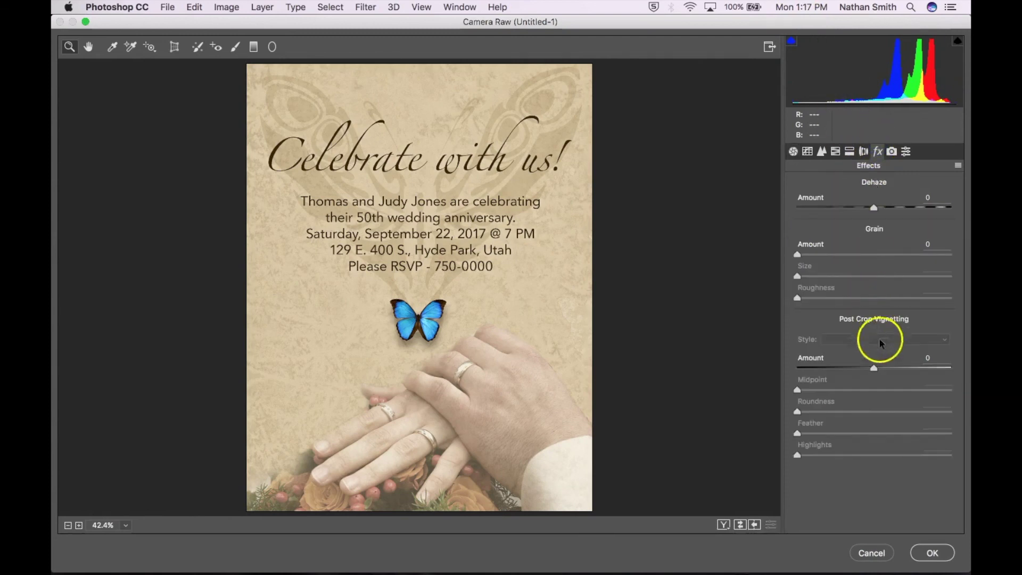
left_click_drag(873, 367, 857, 371)
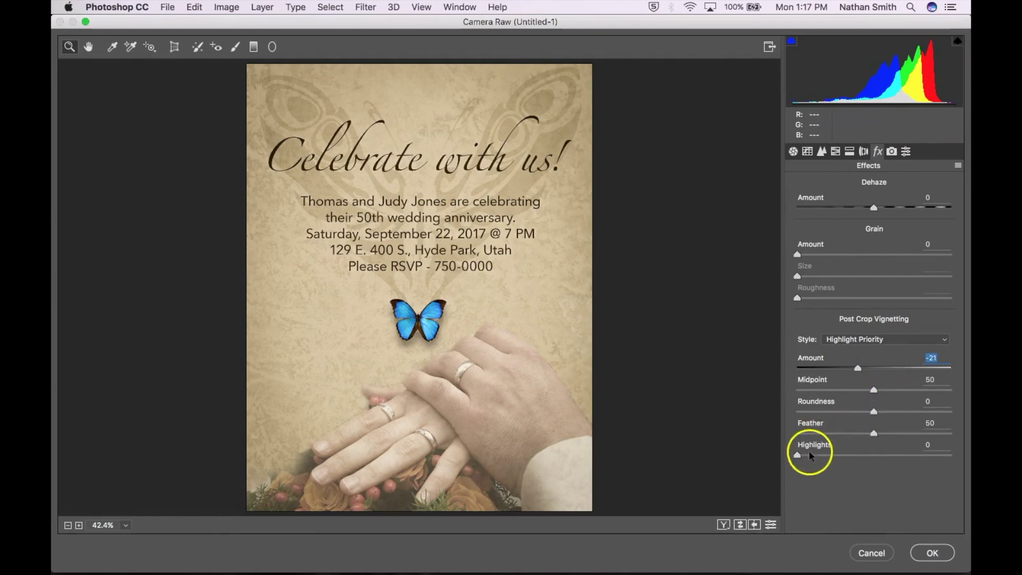
left_click_drag(883, 456, 798, 456)
Set the Tone Curve Lights to +28 and apply the Camera Raw adjustments
left_click(807, 151)
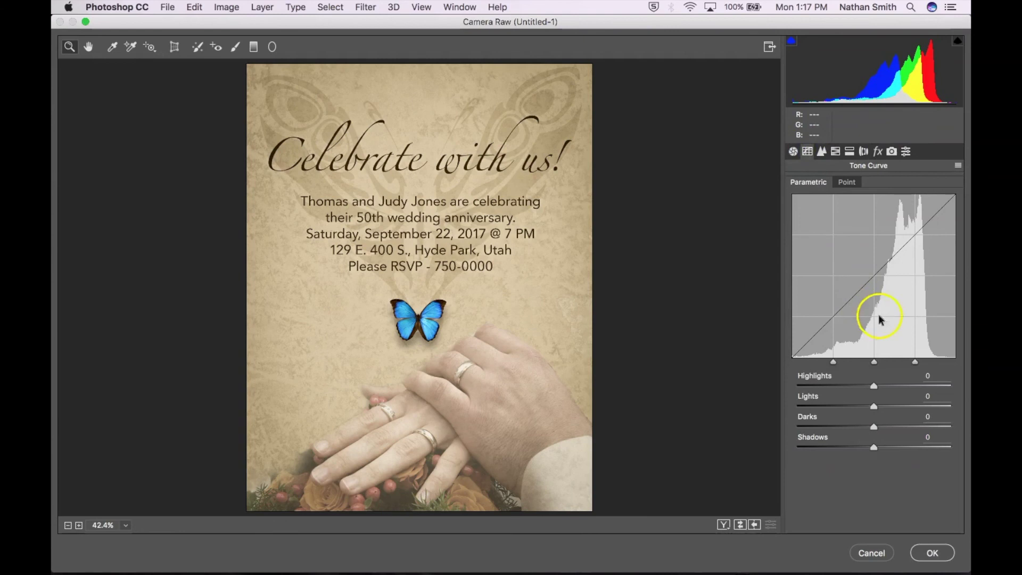
left_click_drag(873, 406, 901, 405)
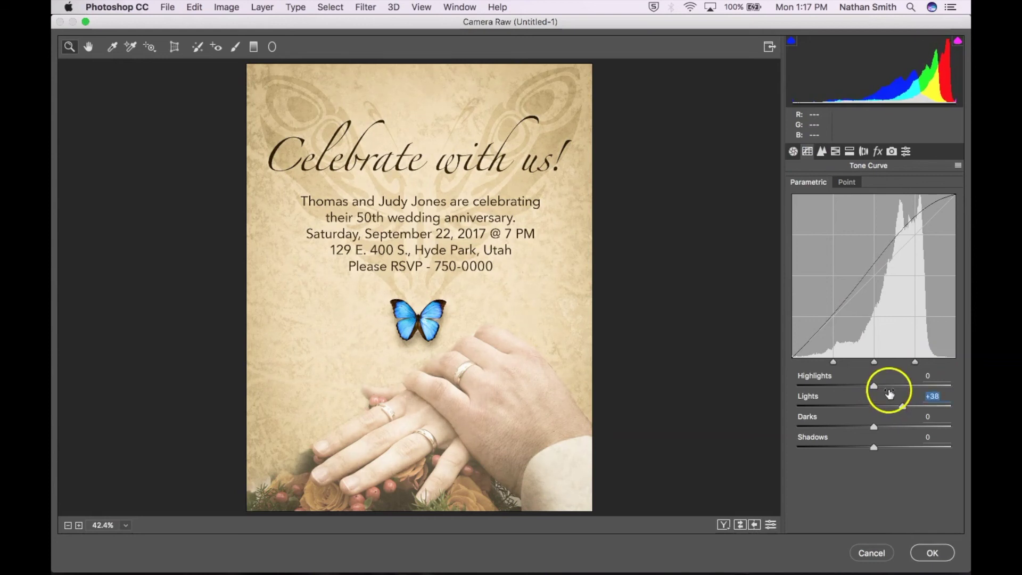
left_click_drag(903, 406, 897, 409)
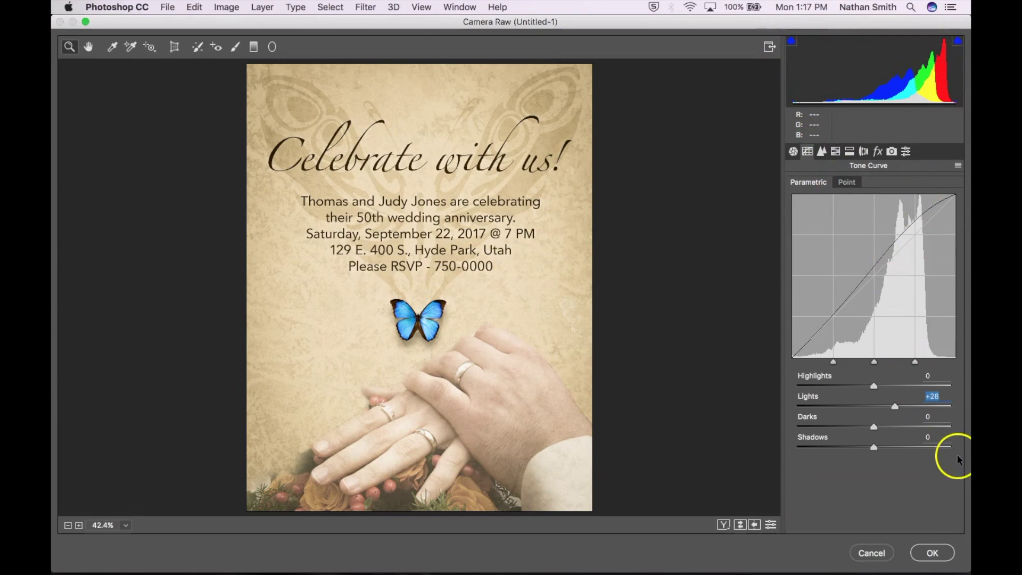
left_click(931, 553)
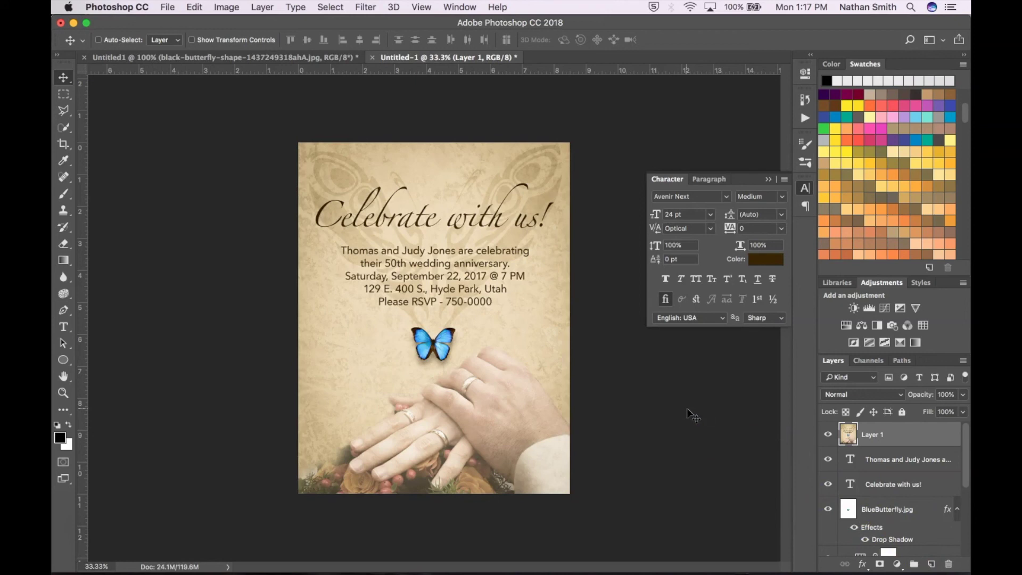
left_click(888, 552)
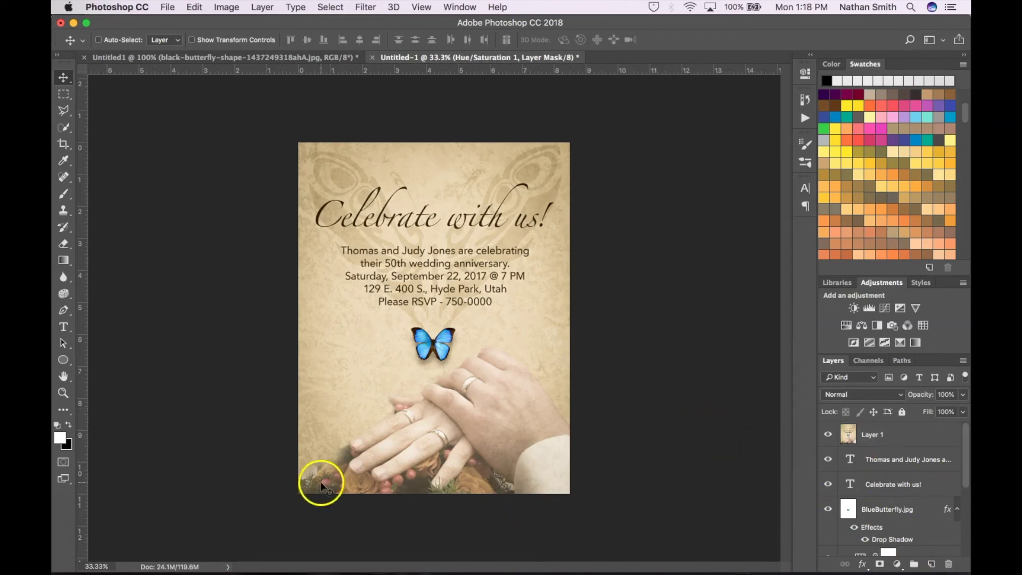